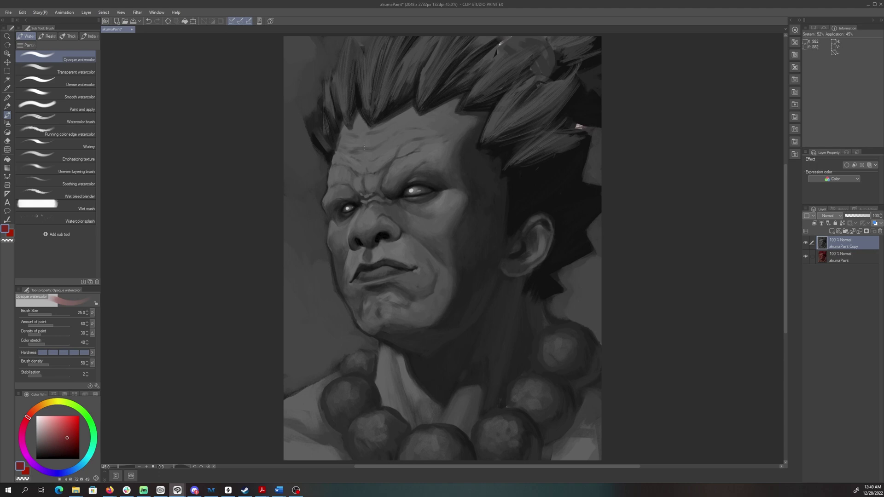
# Add a gradient map correction layer over the grayscale portrait copy with the Sunset (purple) preset
pyautogui.click(85, 13)
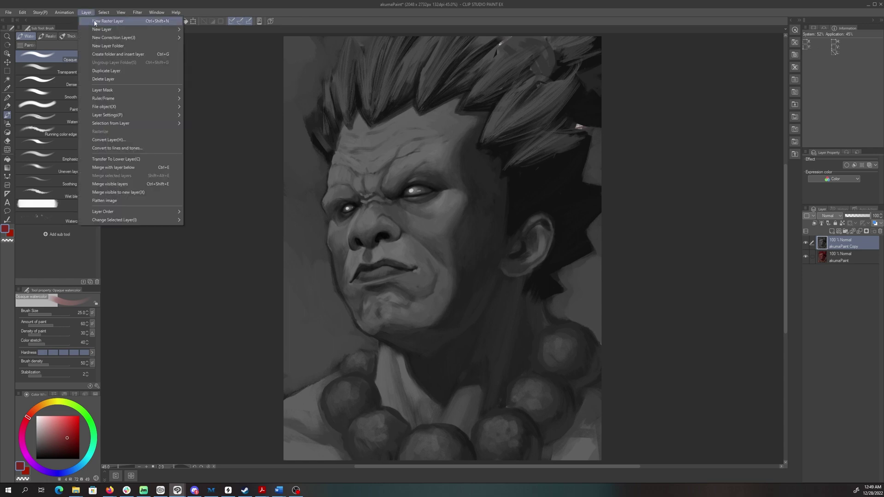
pyautogui.moveTo(119, 37)
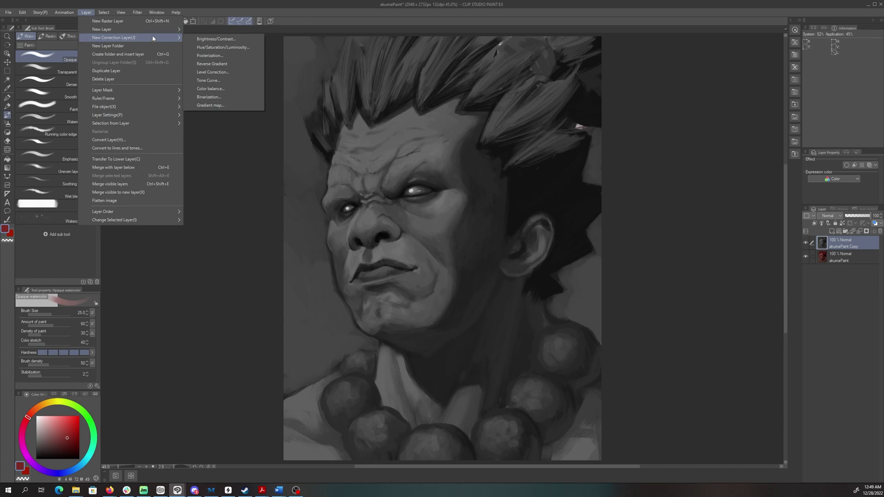
pyautogui.click(228, 105)
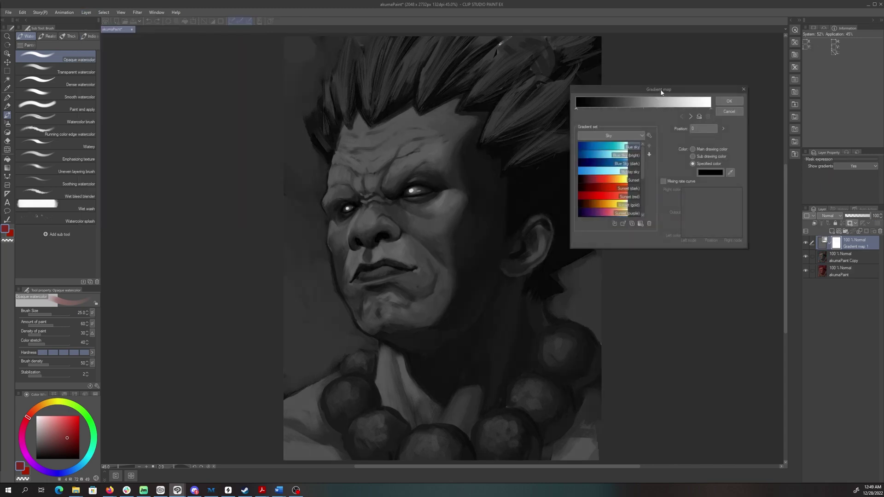
pyautogui.moveTo(661, 92); pyautogui.dragTo(666, 66)
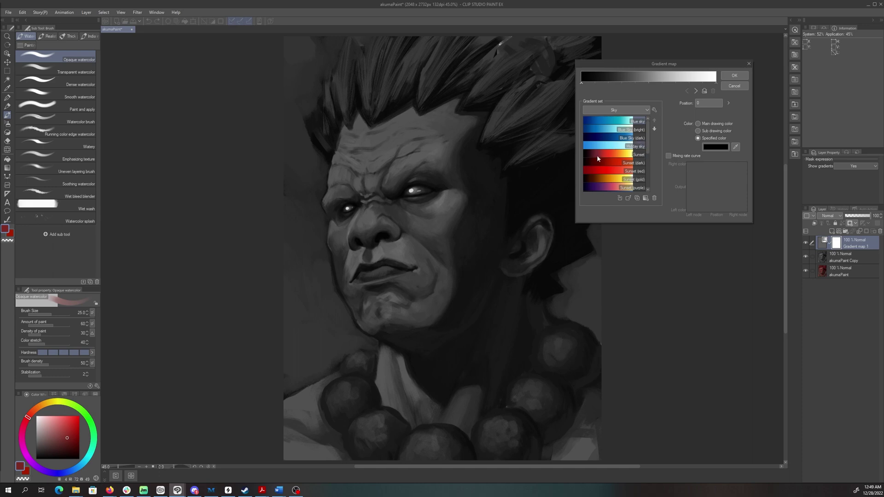
pyautogui.scroll(-2, 648, 163)
pyautogui.moveTo(648, 162); pyautogui.dragTo(647, 137)
pyautogui.scroll(-1, 605, 153)
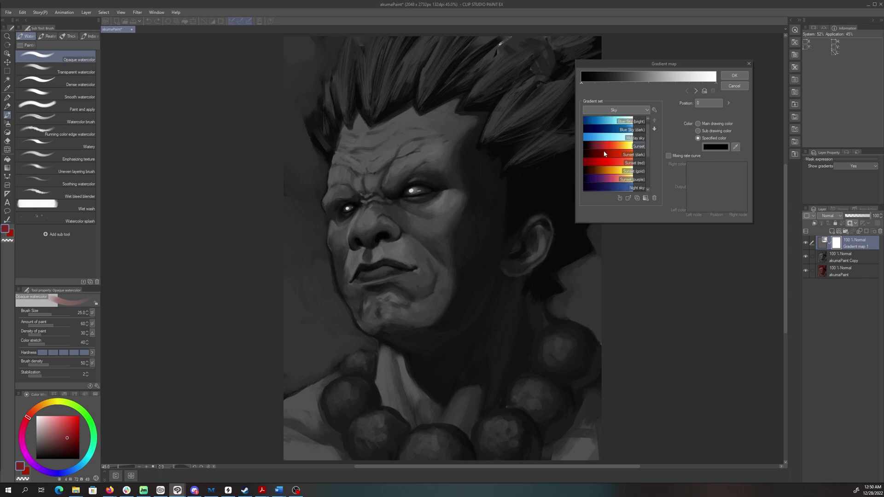
pyautogui.click(599, 178)
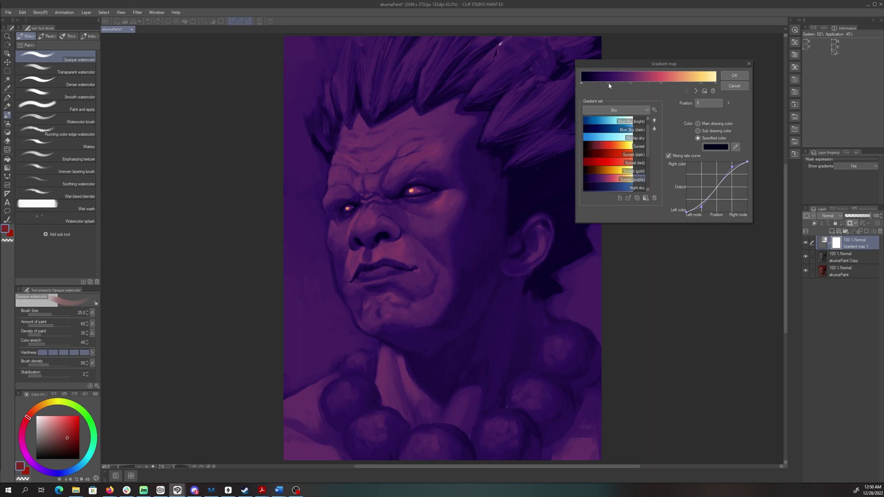
# Shift the purple, pink and yellow nodes of the gradient map to change how colors spread across the values
pyautogui.moveTo(609, 83)
pyautogui.mouseDown()
pyautogui.moveTo(600, 83)
pyautogui.moveTo(624, 84)
pyautogui.mouseUp()
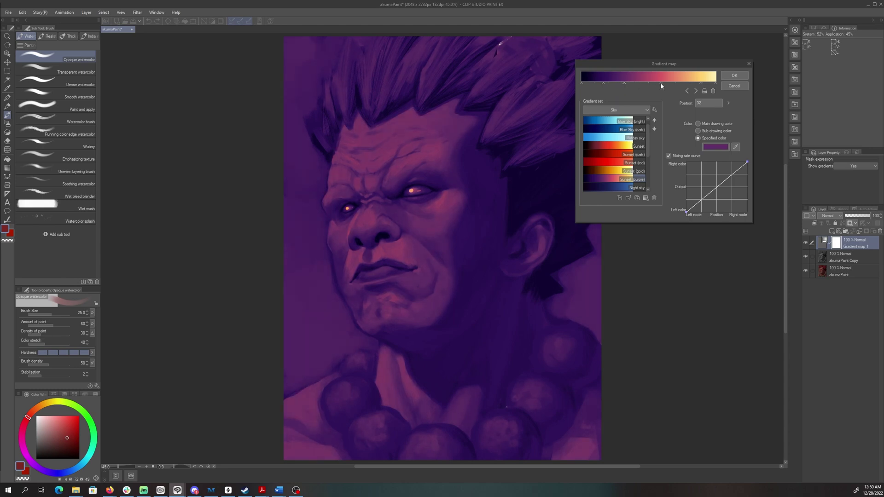
pyautogui.moveTo(660, 81); pyautogui.dragTo(648, 82)
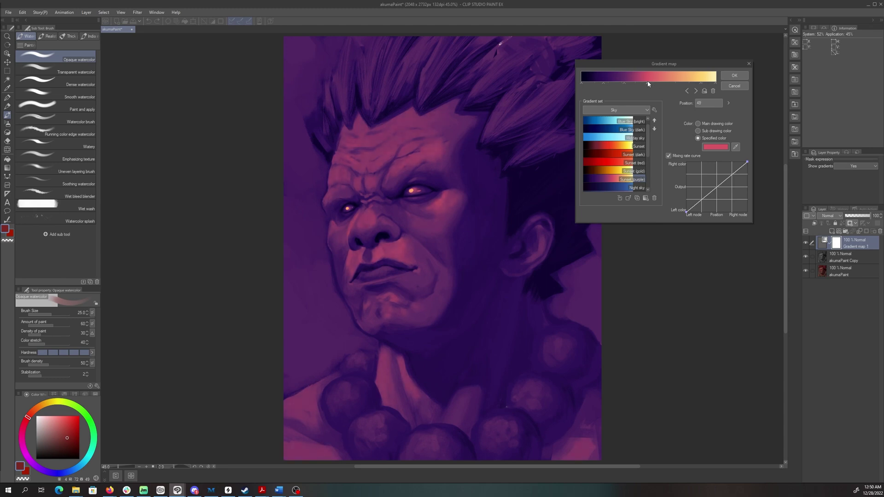
pyautogui.click(699, 86)
# Recolor the gradient map's dark blue and purple nodes to dark red and reddish brown, and apply the map
pyautogui.click(602, 83)
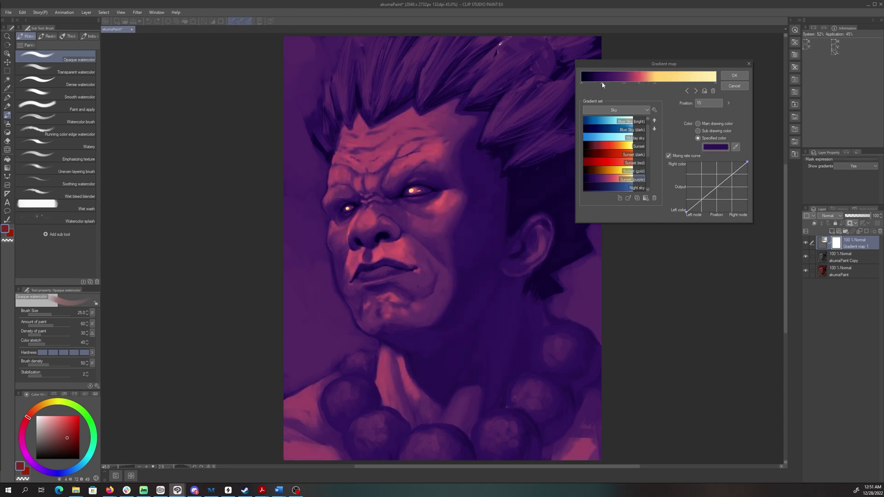
pyautogui.click(715, 147)
pyautogui.click(644, 122)
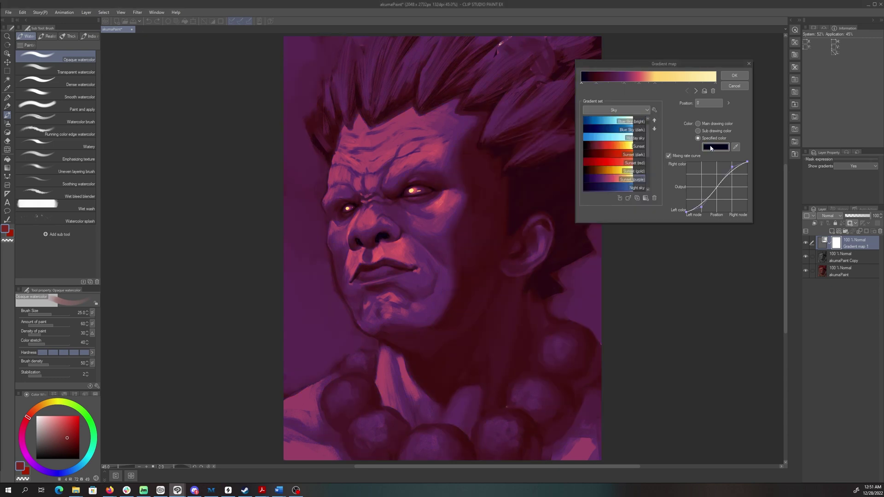
pyautogui.click(622, 83)
pyautogui.click(715, 147)
pyautogui.click(644, 121)
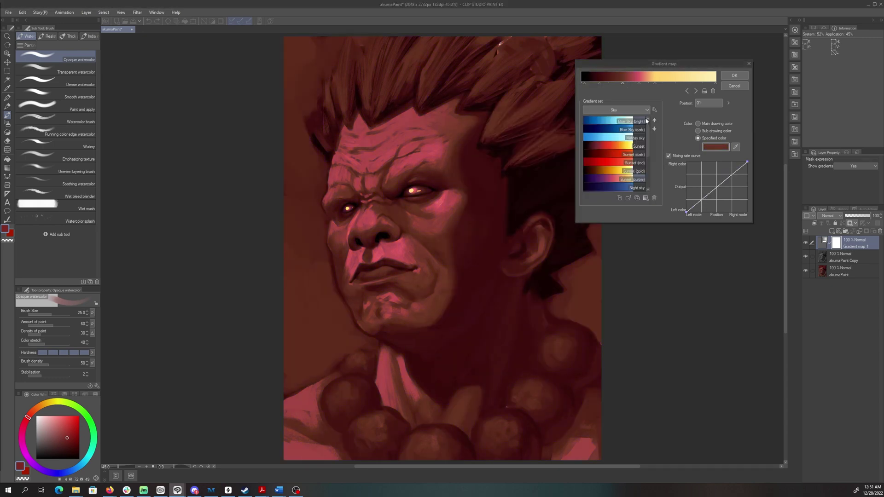
pyautogui.click(734, 75)
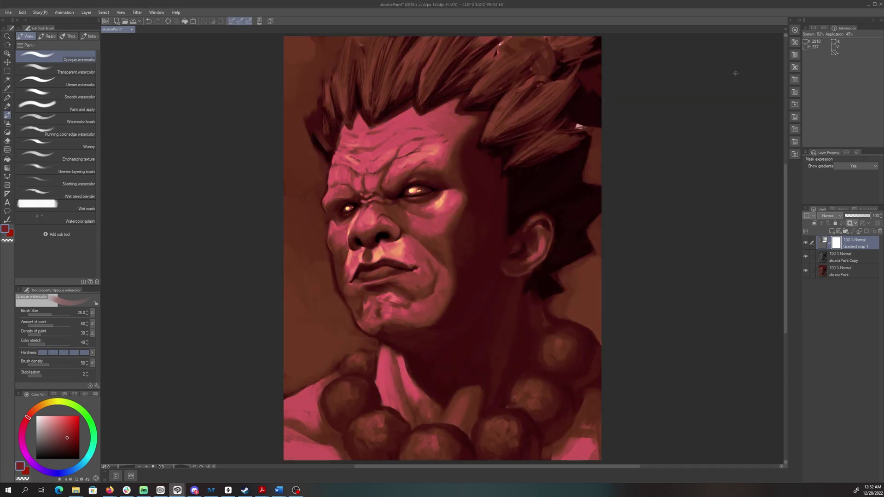
# Create a black-filled raster layer named "mode control" above the akumaPaint layer
pyautogui.hotkey('ctrl', 'shift', 'n')
pyautogui.press('o')
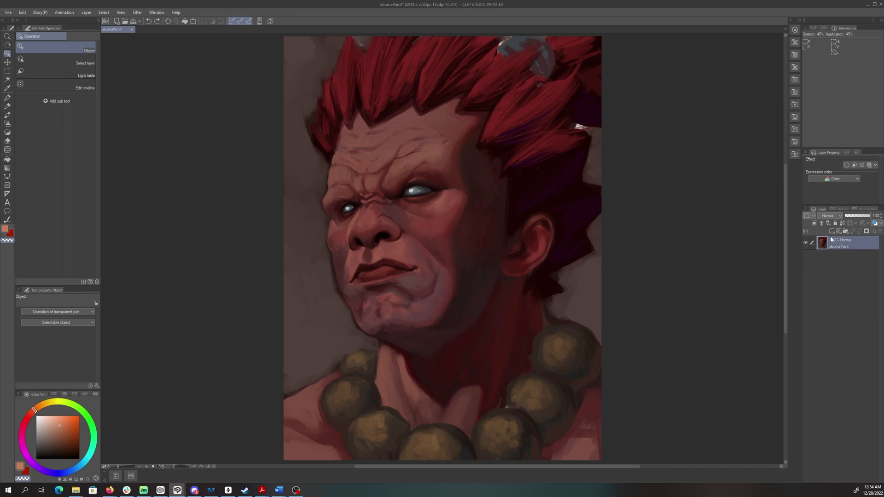
pyautogui.press('g')
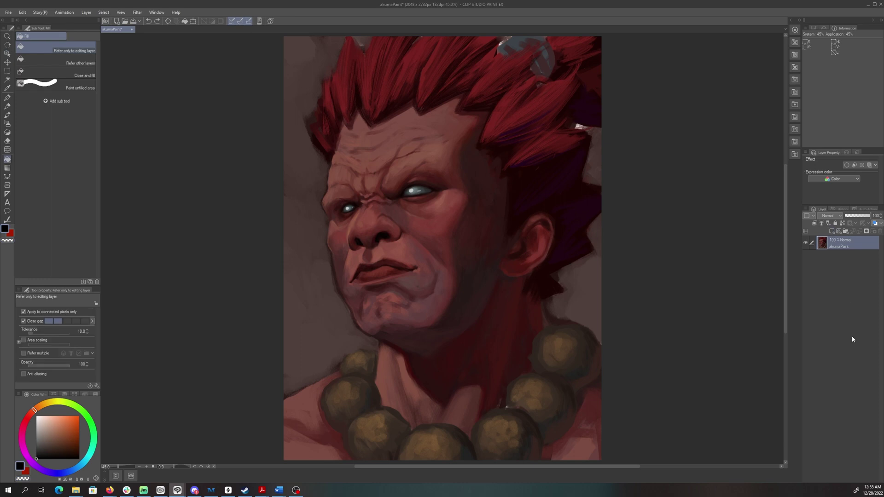
pyautogui.click(832, 232)
pyautogui.click(532, 279)
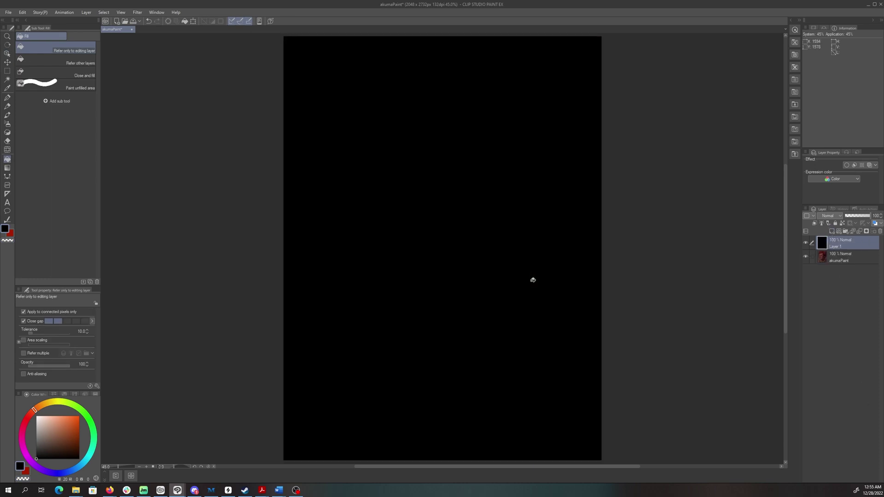
pyautogui.doubleClick(840, 247)
pyautogui.write('mode control')
pyautogui.press('Return')
# Add a gradient map correction layer with the Sunset (purple) preset and clip it to the mode control layer
pyautogui.click(89, 13)
pyautogui.moveTo(116, 38)
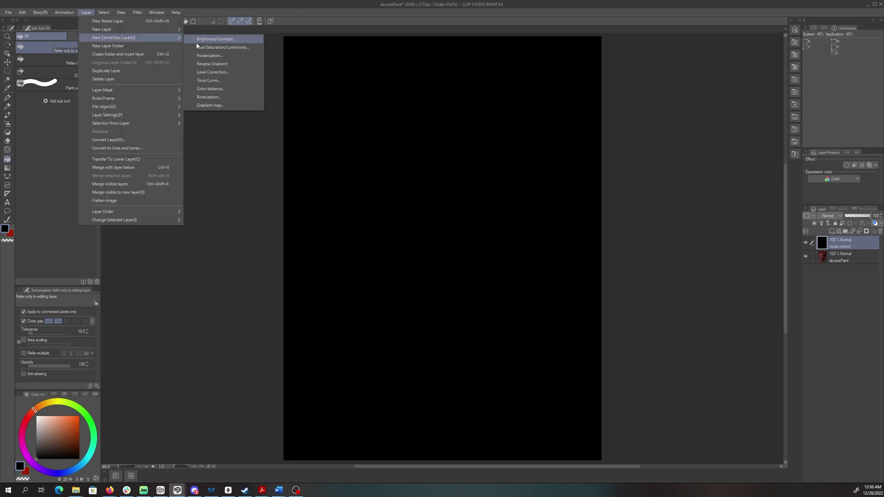
pyautogui.click(210, 106)
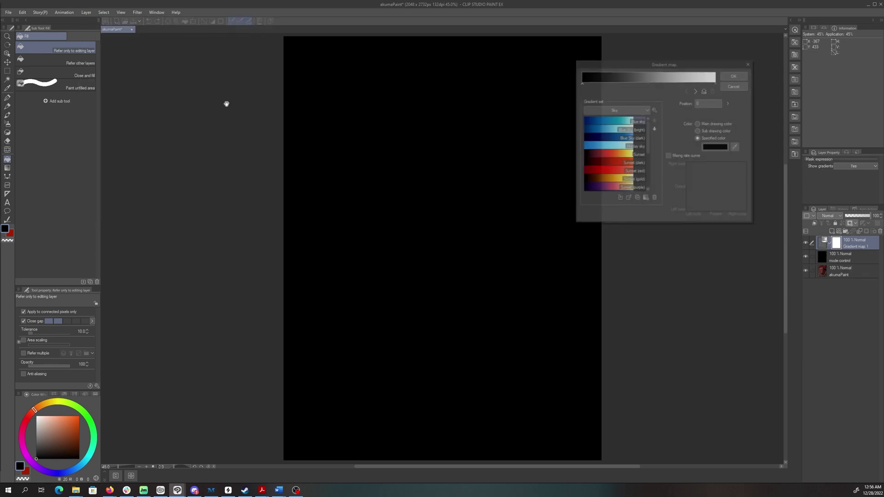
pyautogui.click(607, 187)
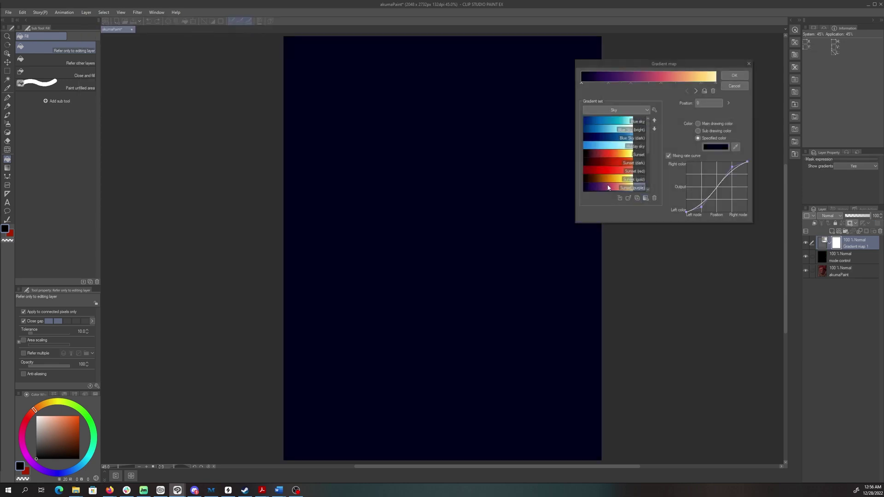
pyautogui.click(739, 79)
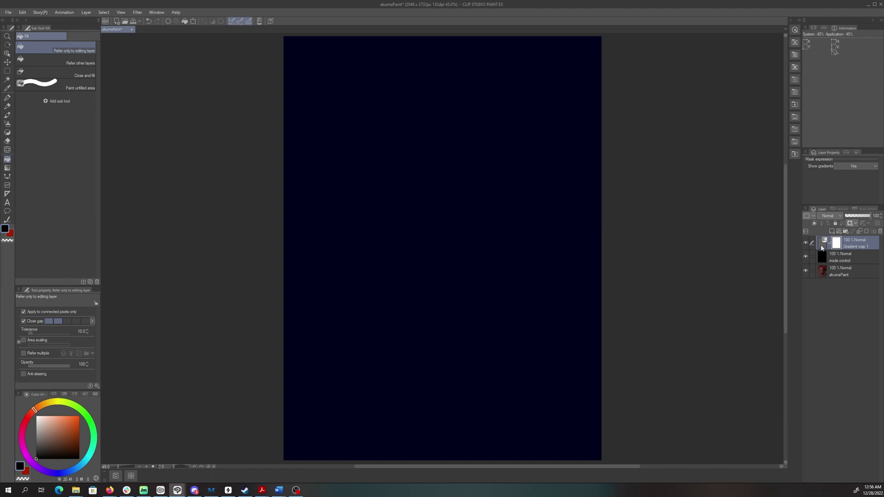
pyautogui.rightClick(822, 247)
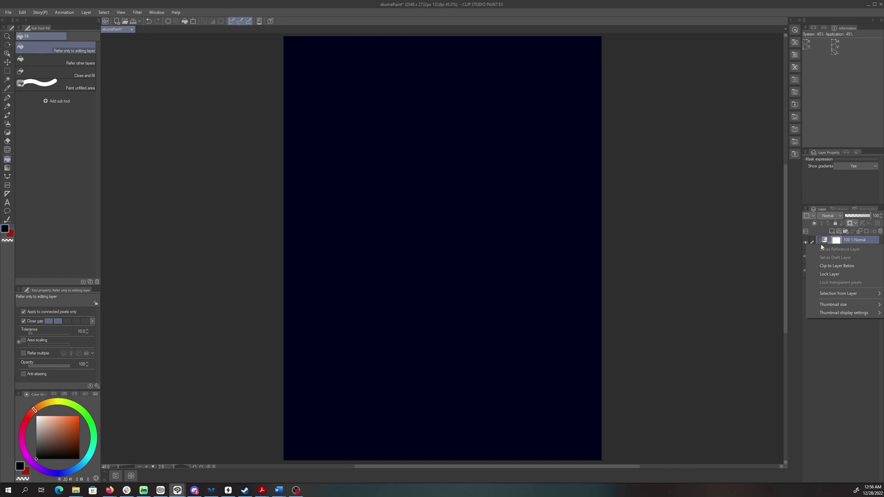
pyautogui.click(832, 266)
# Insert a new raster layer named "light" directly above the mode control layer, beneath the gradient map
pyautogui.click(847, 259)
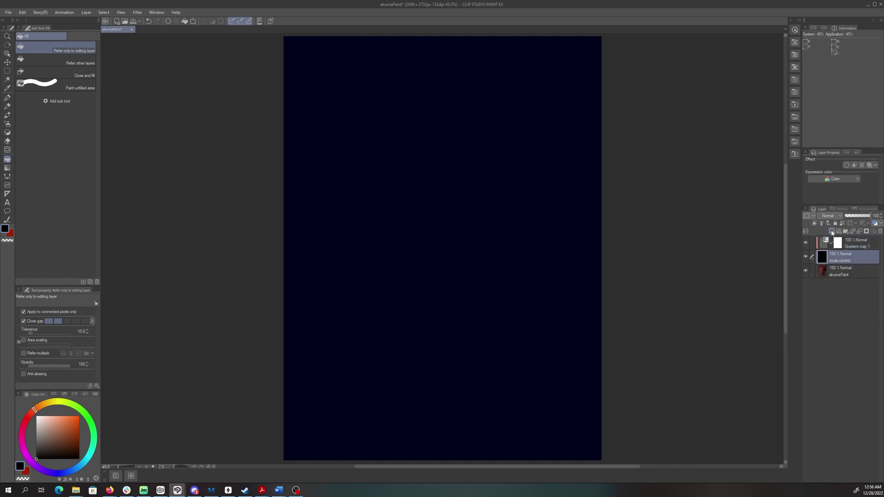
pyautogui.click(831, 231)
pyautogui.doubleClick(837, 260)
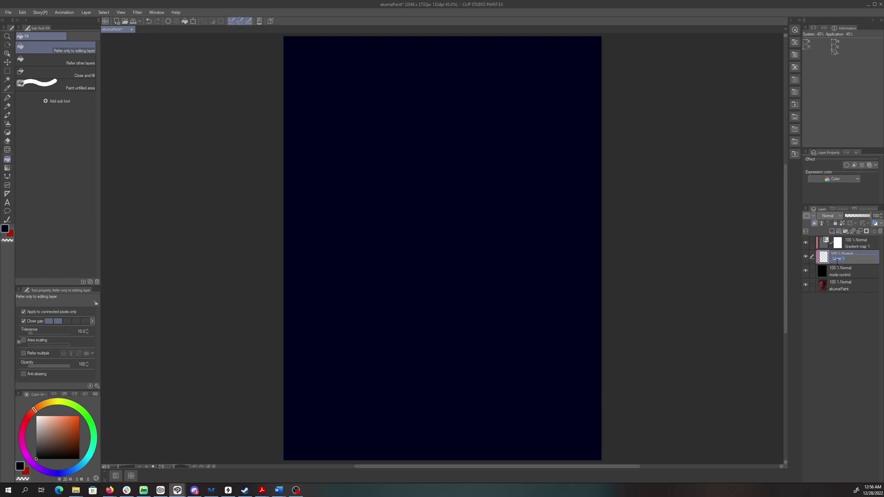
pyautogui.write('light')
pyautogui.press('Return')
# Change the gradient map's darkest node, at position 0, to pure black
pyautogui.doubleClick(824, 246)
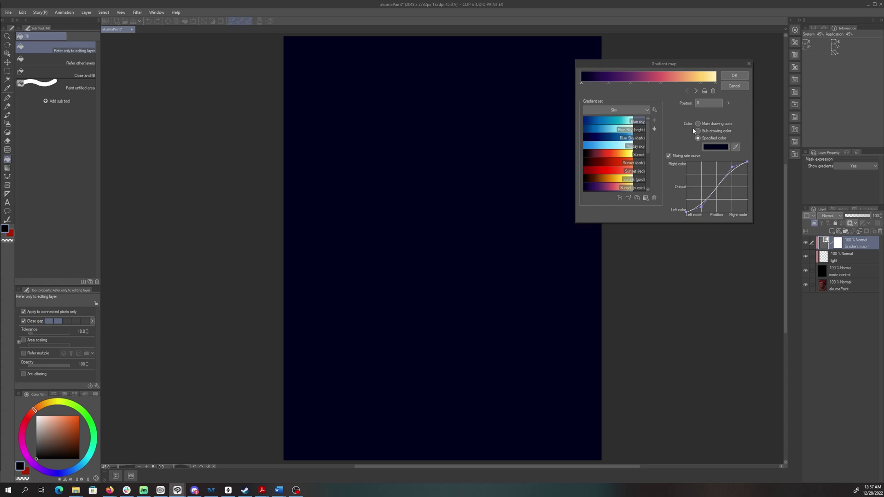
pyautogui.click(716, 146)
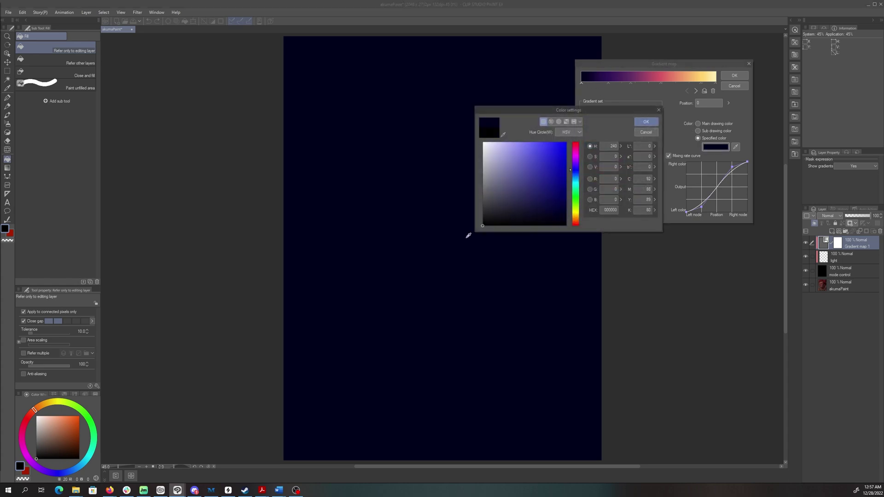
pyautogui.click(646, 122)
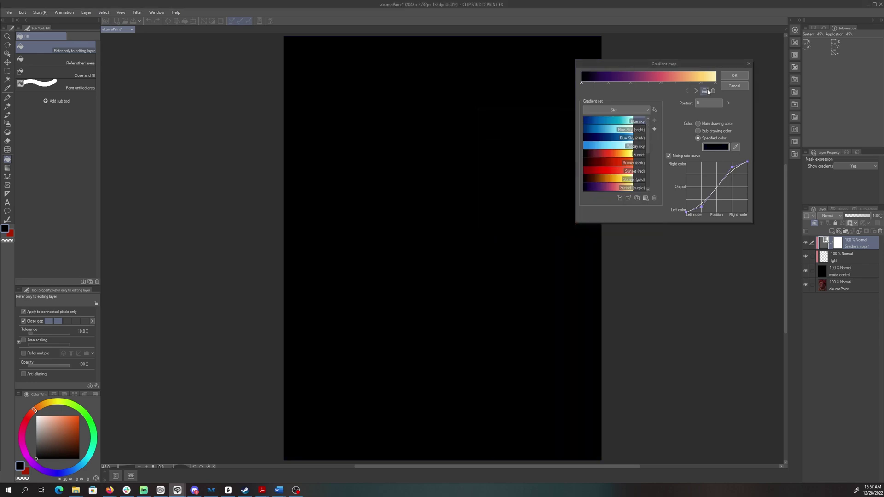
pyautogui.click(734, 76)
# Paint white test strokes on the light layer with the Opaque watercolor brush at size 100
pyautogui.click(844, 254)
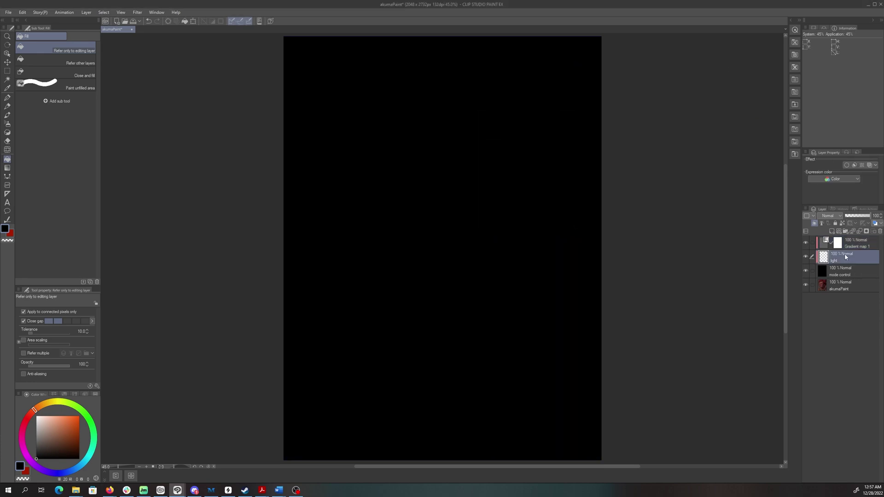
pyautogui.press('b')
pyautogui.moveTo(376, 159)
pyautogui.mouseDown()
pyautogui.moveTo(344, 197)
pyautogui.moveTo(381, 163)
pyautogui.moveTo(347, 221)
pyautogui.moveTo(384, 191)
pyautogui.moveTo(361, 297)
pyautogui.moveTo(341, 246)
pyautogui.moveTo(350, 281)
pyautogui.moveTo(338, 276)
pyautogui.moveTo(338, 258)
pyautogui.mouseUp()
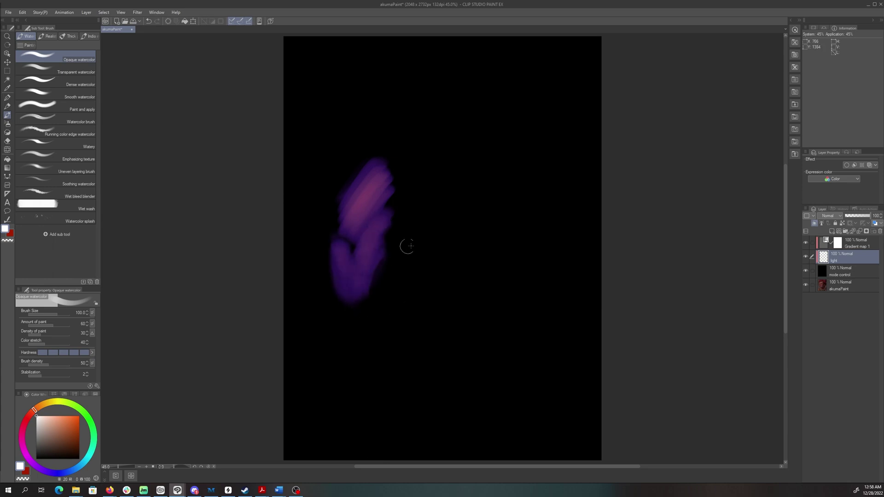
pyautogui.moveTo(420, 170)
pyautogui.mouseDown()
pyautogui.moveTo(416, 306)
pyautogui.moveTo(421, 171)
pyautogui.moveTo(419, 295)
pyautogui.moveTo(420, 271)
pyautogui.moveTo(428, 293)
pyautogui.mouseUp()
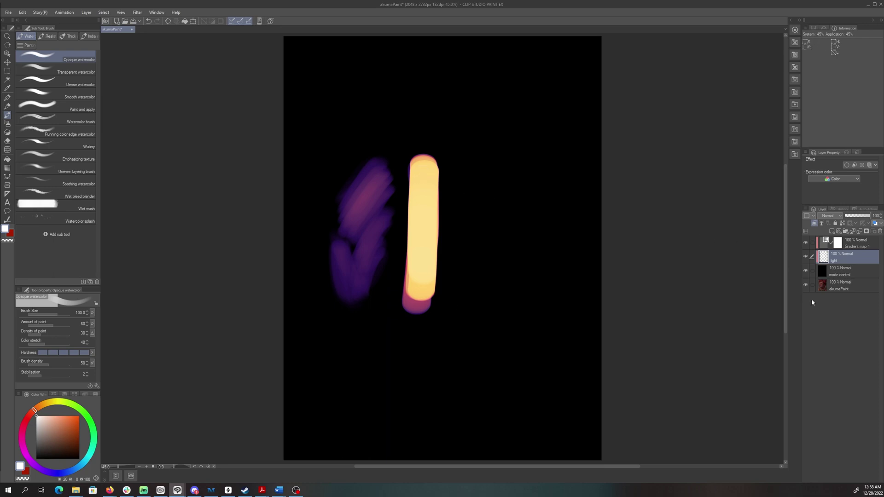
# Set the mode control layer's blending mode to Lighten
pyautogui.click(859, 274)
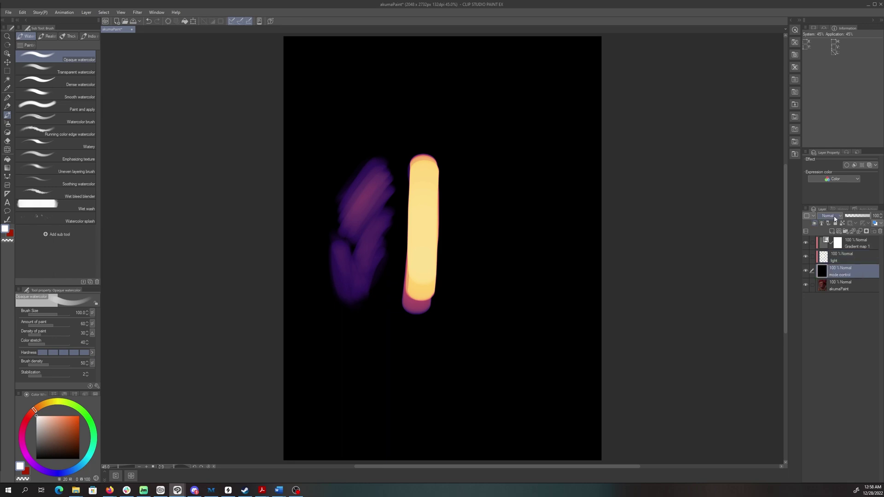
pyautogui.click(836, 218)
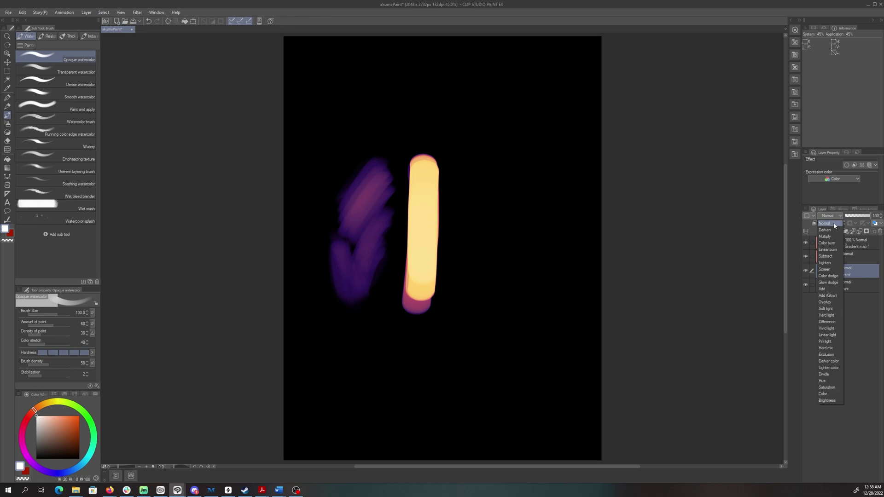
pyautogui.click(830, 263)
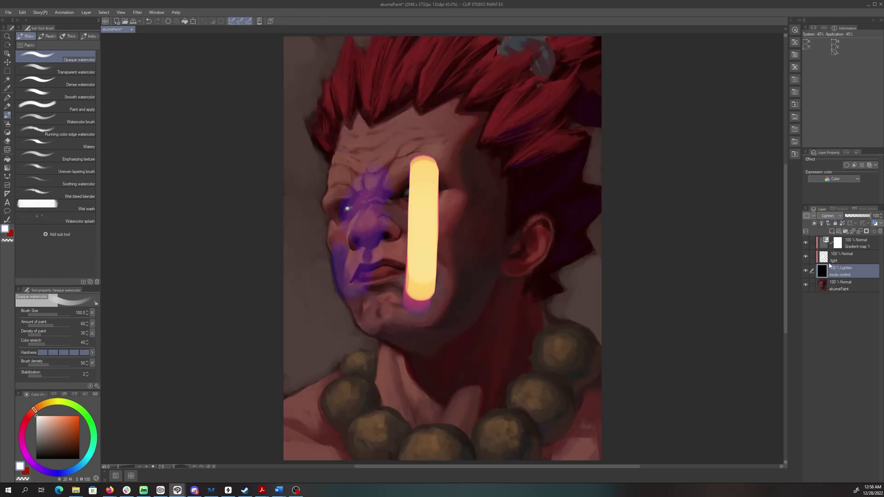
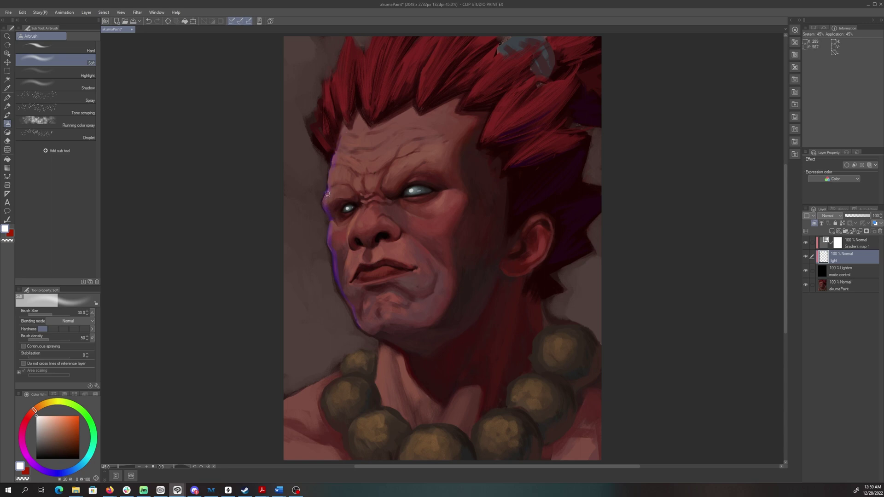
# Paint a white rim light down the left contour of the face on the light layer with the Soft airbrush at size 30
pyautogui.moveTo(329, 190)
pyautogui.mouseDown()
pyautogui.moveTo(330, 248)
pyautogui.moveTo(351, 307)
pyautogui.mouseUp()
pyautogui.moveTo(328, 232)
pyautogui.mouseDown()
pyautogui.moveTo(329, 245)
pyautogui.moveTo(331, 225)
pyautogui.moveTo(345, 298)
pyautogui.moveTo(371, 335)
pyautogui.mouseUp()
pyautogui.press('c')
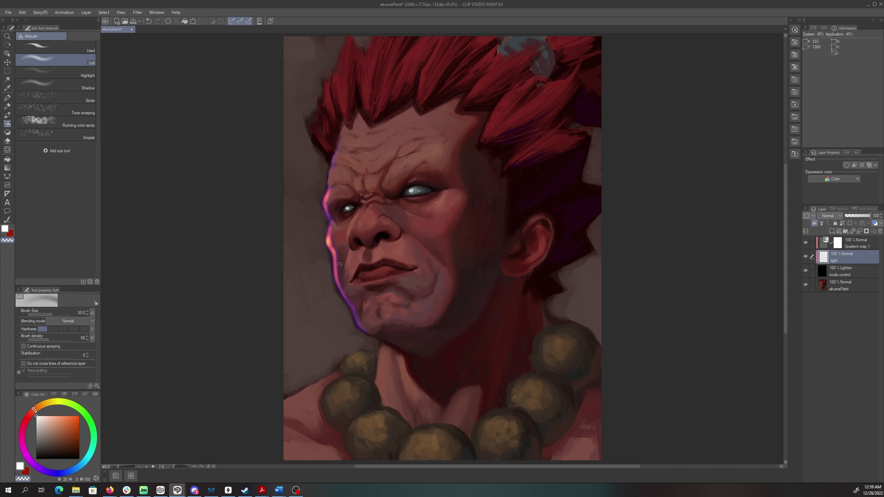
pyautogui.press('c')
# Extend the rim light over the left brow and up the temple with small, varied Soft airbrush sizes
pyautogui.press('[')
pyautogui.press('[')
pyautogui.press('[')
pyautogui.press('[')
pyautogui.press('[')
pyautogui.moveTo(329, 190)
pyautogui.mouseDown()
pyautogui.moveTo(330, 223)
pyautogui.moveTo(332, 184)
pyautogui.mouseUp()
pyautogui.press(']')
pyautogui.press(']')
pyautogui.press(']')
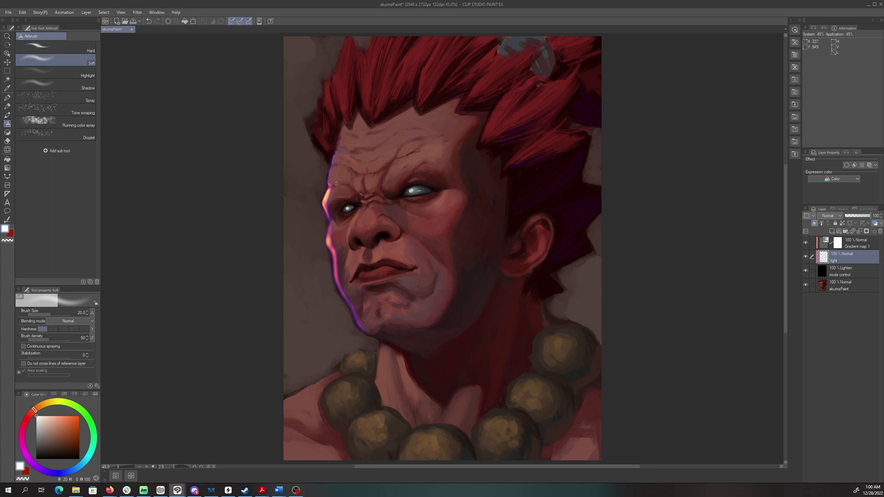
pyautogui.press(']')
pyautogui.press(']')
pyautogui.moveTo(332, 183)
pyautogui.mouseDown()
pyautogui.moveTo(336, 153)
pyautogui.moveTo(334, 161)
pyautogui.mouseUp()
# Dab a fine highlight beside the nose bridge with a reduced airbrush size
pyautogui.press(']')
pyautogui.press(']')
pyautogui.press('[')
pyautogui.press('[')
pyautogui.press('[')
pyautogui.press('[')
pyautogui.moveTo(359, 212)
pyautogui.mouseDown()
pyautogui.moveTo(351, 226)
pyautogui.moveTo(361, 208)
pyautogui.mouseUp()
# Airbrush glowing light onto the left cheek, the side of the mouth and the left edge of the forehead
pyautogui.press(']')
pyautogui.press(']')
pyautogui.press(']')
pyautogui.press(']')
pyautogui.press('[')
pyautogui.press('[')
pyautogui.press('[')
pyautogui.press('[')
pyautogui.moveTo(333, 195)
pyautogui.mouseDown()
pyautogui.moveTo(341, 290)
pyautogui.moveTo(368, 322)
pyautogui.moveTo(370, 315)
pyautogui.mouseUp()
pyautogui.moveTo(350, 254)
pyautogui.mouseDown()
pyautogui.moveTo(343, 295)
pyautogui.moveTo(361, 325)
pyautogui.mouseUp()
pyautogui.moveTo(332, 170); pyautogui.dragTo(340, 129)
# Paint light on the left shoulder, the three leftmost necklace beads and the chin
pyautogui.press('[')
pyautogui.moveTo(336, 373); pyautogui.dragTo(285, 408)
pyautogui.moveTo(331, 392)
pyautogui.mouseDown()
pyautogui.moveTo(359, 387)
pyautogui.moveTo(334, 392)
pyautogui.moveTo(352, 361)
pyautogui.mouseUp()
pyautogui.moveTo(346, 408); pyautogui.dragTo(327, 404)
pyautogui.moveTo(363, 417)
pyautogui.mouseDown()
pyautogui.moveTo(353, 438)
pyautogui.moveTo(381, 412)
pyautogui.mouseUp()
pyautogui.moveTo(368, 300); pyautogui.dragTo(368, 332)
# Paint thin rim-light strands along the leftmost hair spikes with a smaller airbrush
pyautogui.press('[')
pyautogui.press('[')
pyautogui.press('[')
pyautogui.press('[')
pyautogui.press('[')
pyautogui.moveTo(318, 105); pyautogui.dragTo(330, 150)
pyautogui.moveTo(314, 111); pyautogui.dragTo(327, 152)
pyautogui.moveTo(311, 118)
pyautogui.mouseDown()
pyautogui.moveTo(324, 153)
pyautogui.moveTo(342, 71)
pyautogui.mouseUp()
pyautogui.moveTo(343, 121); pyautogui.dragTo(347, 39)
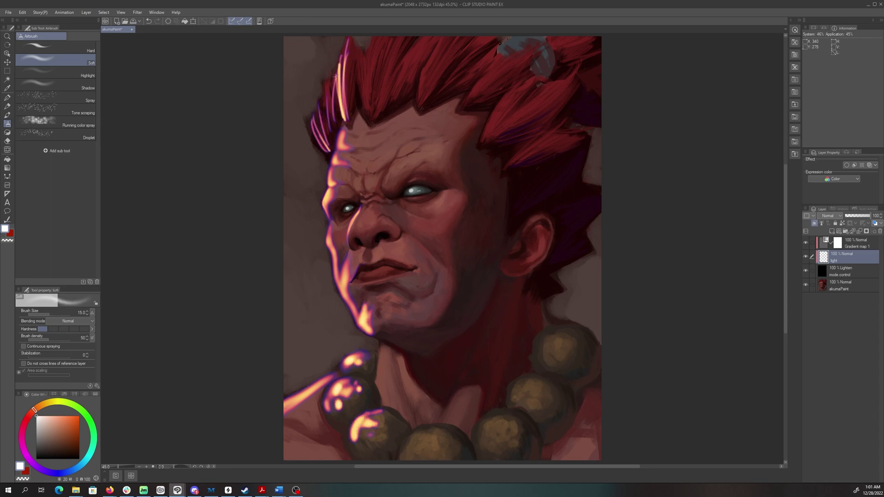
# Paint more thin rim-light strands over the leftmost hair spikes
pyautogui.moveTo(332, 138); pyautogui.dragTo(328, 80)
pyautogui.moveTo(327, 150); pyautogui.dragTo(316, 104)
# Try the Sunset and Sunset (gold) presets on the gradient map, then cancel the change
pyautogui.doubleClick(824, 242)
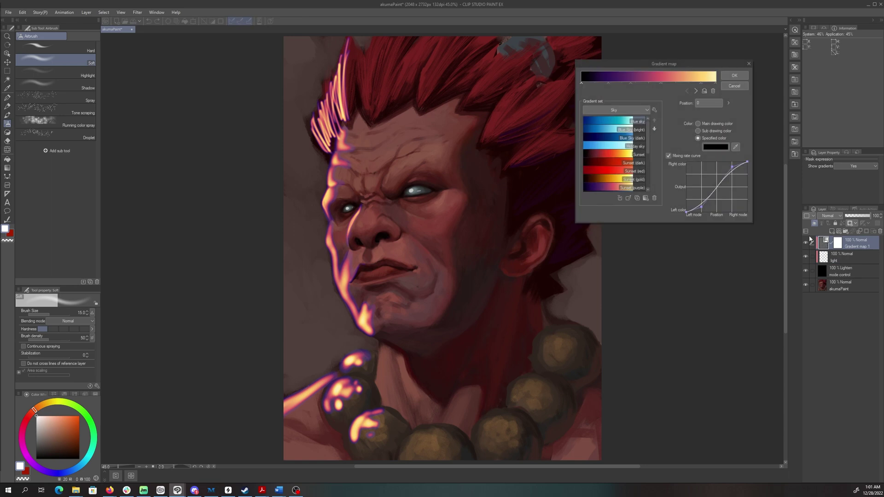
pyautogui.click(625, 151)
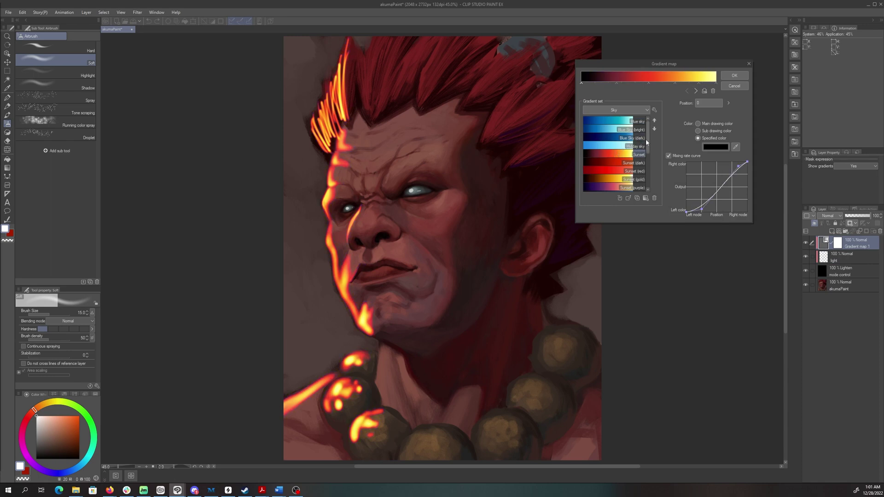
pyautogui.click(634, 179)
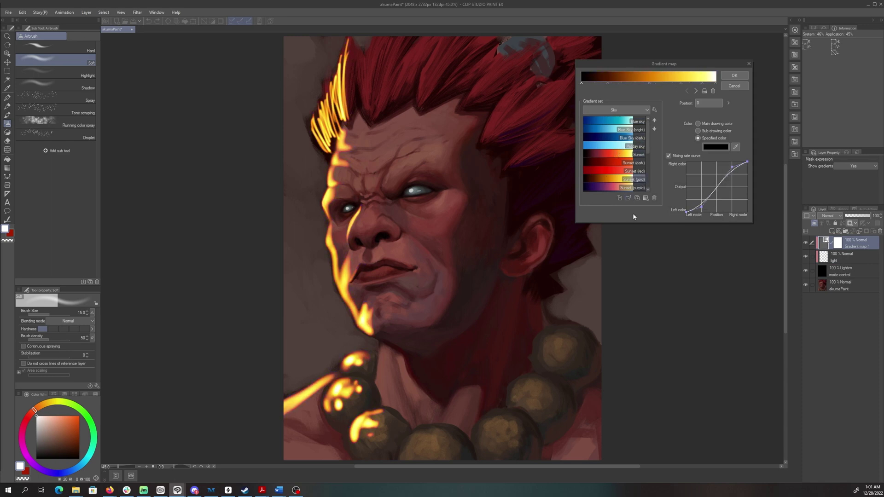
pyautogui.press('Escape')
# Try Screen, Color dodge, Glow dodge and Add (Glow) as the mode control layer's blending mode, and set it back to Lighten
pyautogui.click(853, 273)
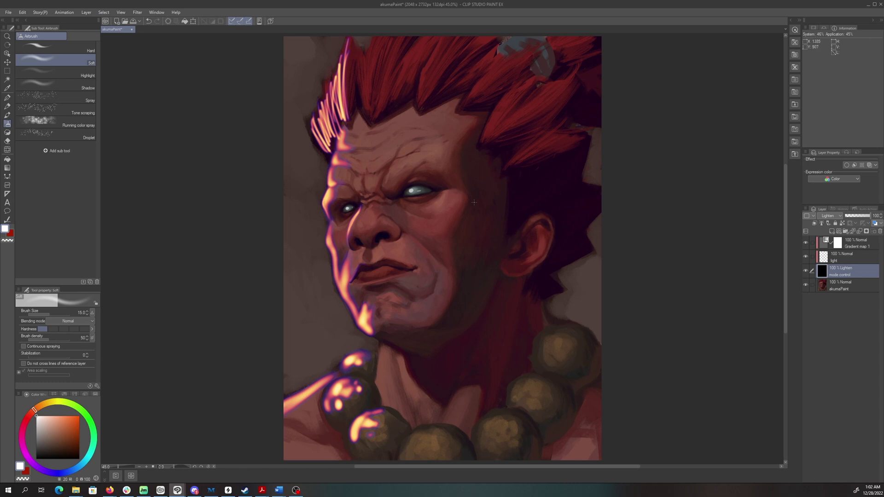
pyautogui.click(833, 216)
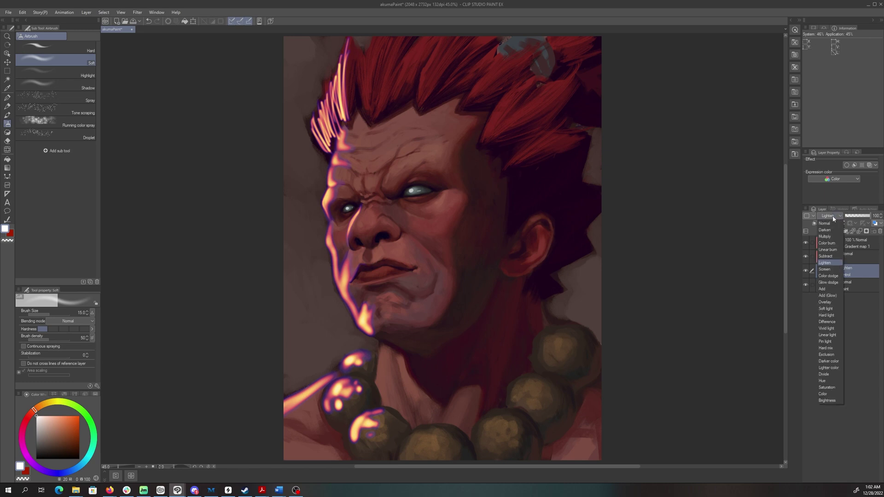
pyautogui.click(834, 269)
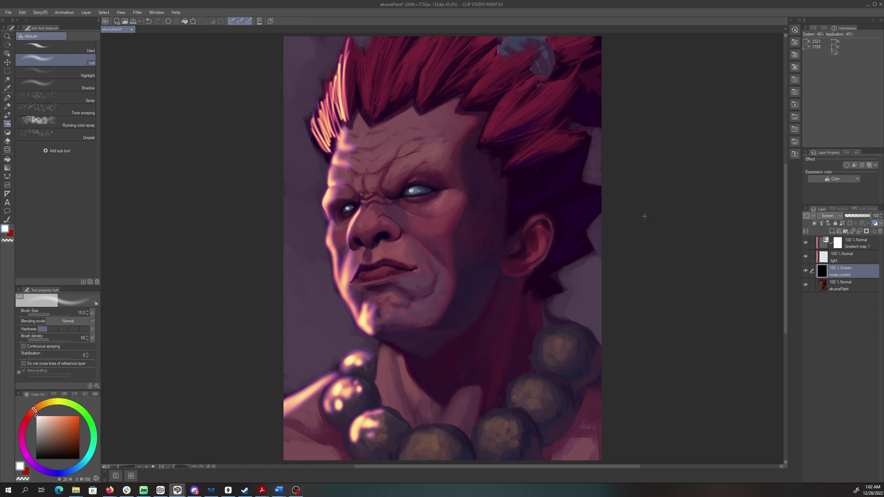
pyautogui.click(836, 218)
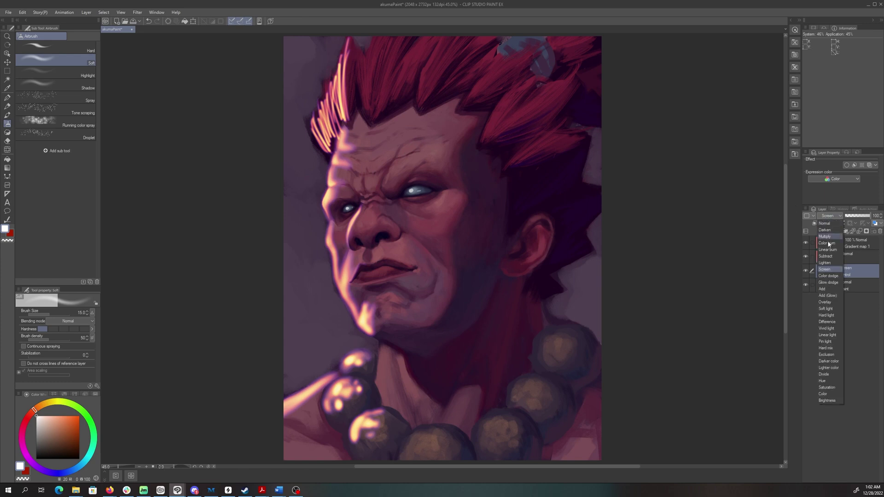
pyautogui.click(829, 275)
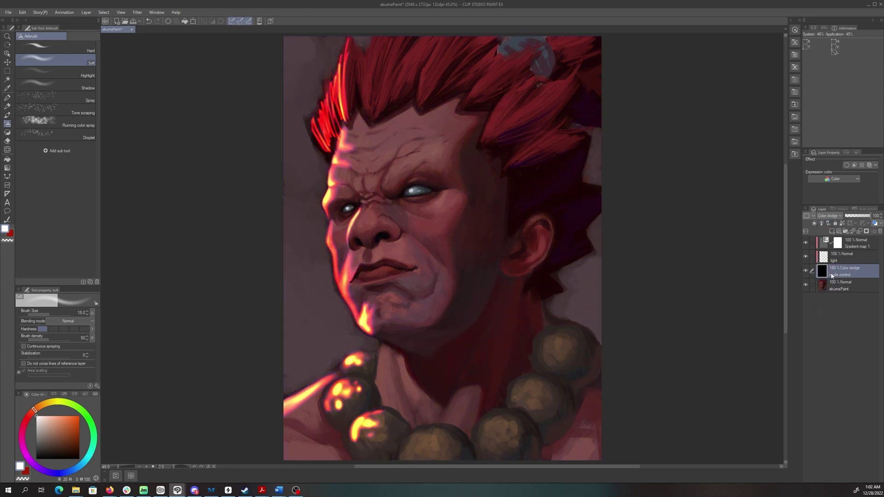
pyautogui.click(829, 215)
pyautogui.press('Escape')
pyautogui.click(833, 215)
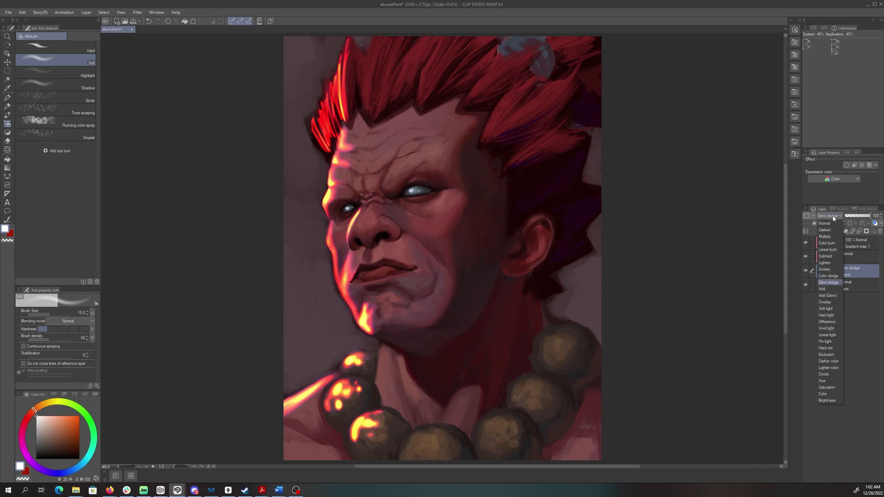
pyautogui.click(829, 296)
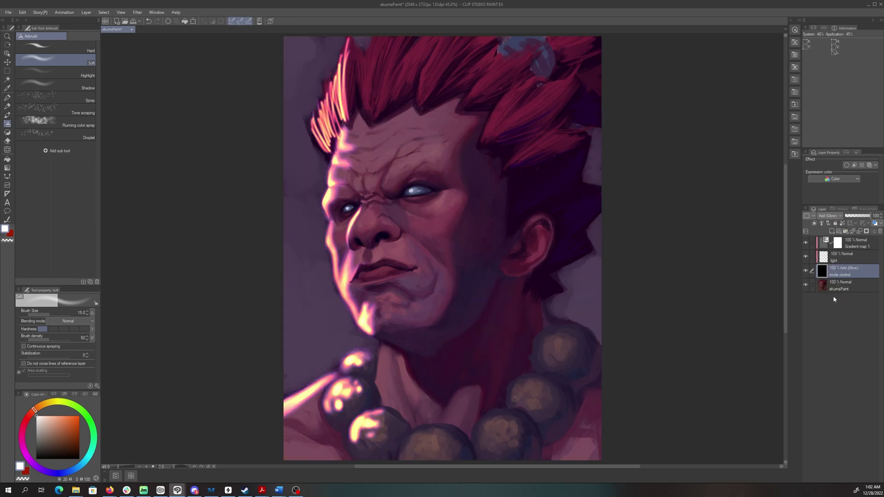
pyautogui.click(828, 216)
pyautogui.click(828, 267)
# Try a large soft glow on the light layer below the ear with a 700 airbrush, and undo it
pyautogui.click(854, 257)
pyautogui.moveTo(474, 322); pyautogui.dragTo(478, 316)
pyautogui.moveTo(494, 279)
pyautogui.mouseDown()
pyautogui.moveTo(566, 198)
pyautogui.moveTo(517, 355)
pyautogui.moveTo(613, 384)
pyautogui.mouseUp()
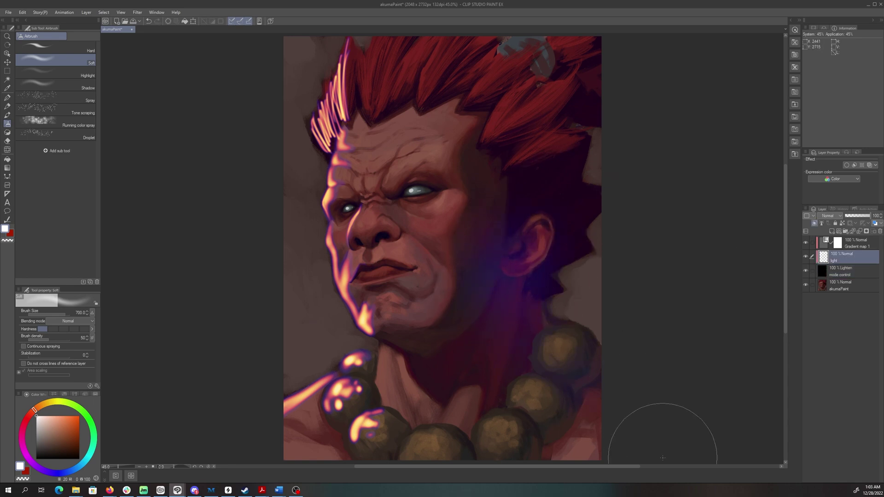
pyautogui.hotkey('ctrl', 'z')
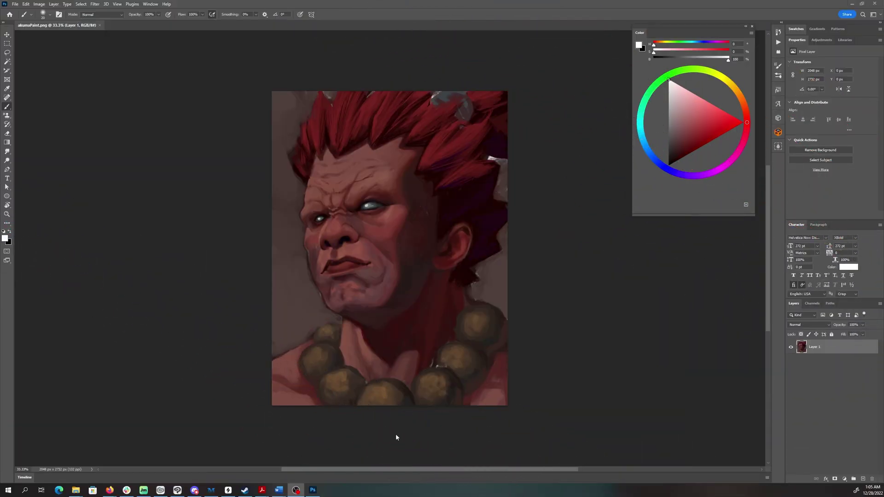
# In Photoshop, add a layer named "mode control" above the portrait and fill it with black
pyautogui.click(863, 479)
pyautogui.doubleClick(814, 347)
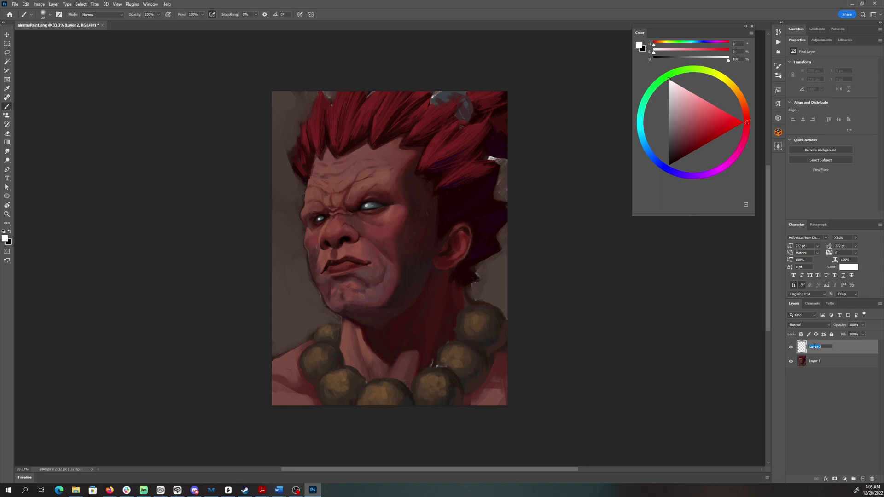
pyautogui.write('mode control')
pyautogui.press('Return')
pyautogui.press('x')
pyautogui.press('g')
pyautogui.hotkey('shift', 'g')
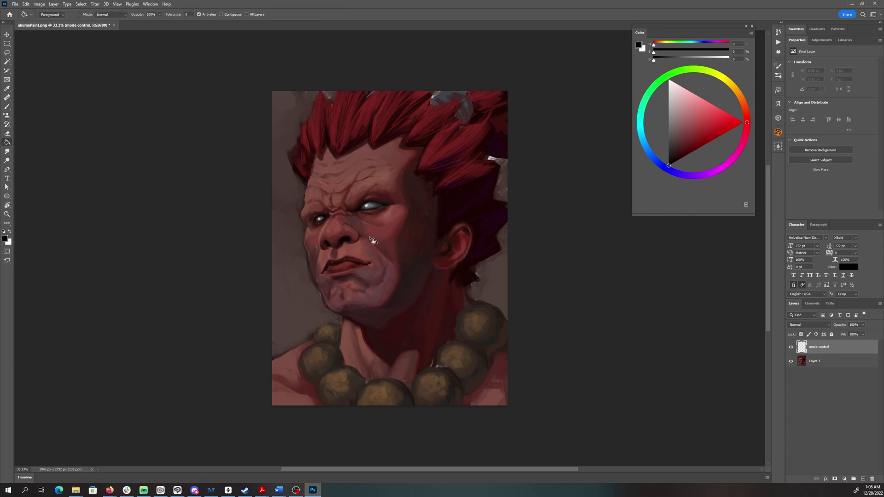
pyautogui.click(373, 240)
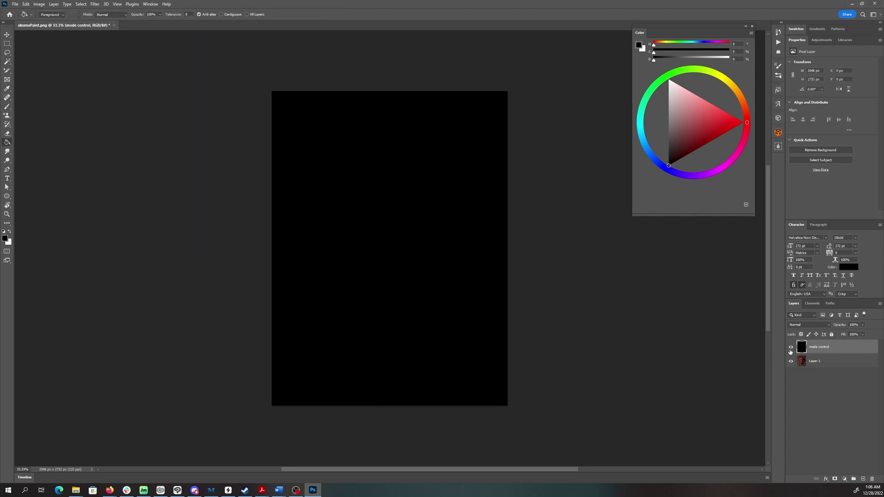
# Add a Gradient Map adjustment layer above the mode control layer and clip it to that layer
pyautogui.click(54, 4)
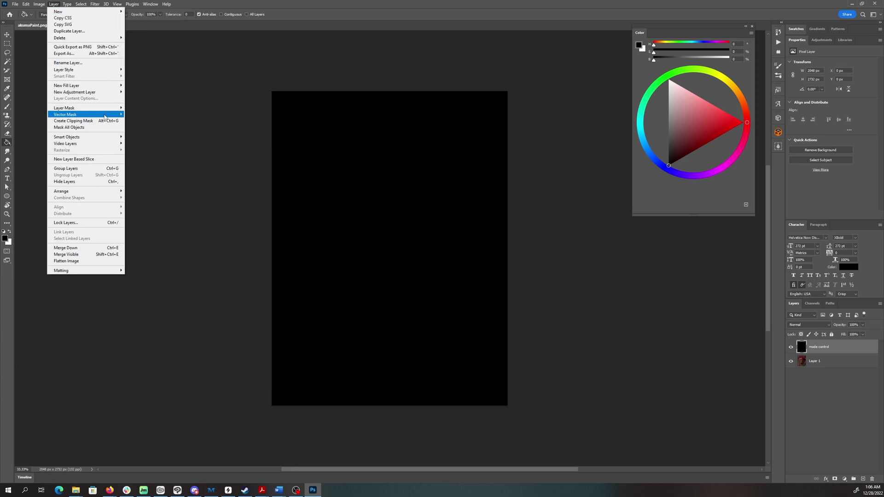
pyautogui.moveTo(111, 92)
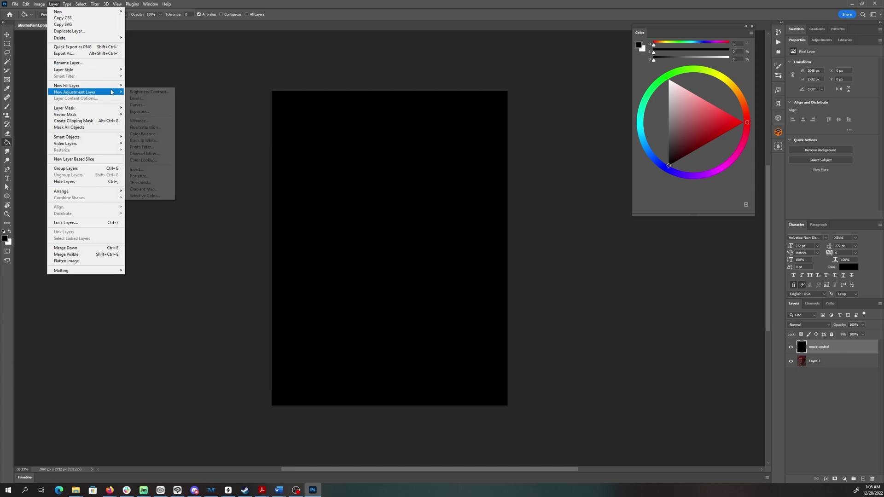
pyautogui.click(156, 189)
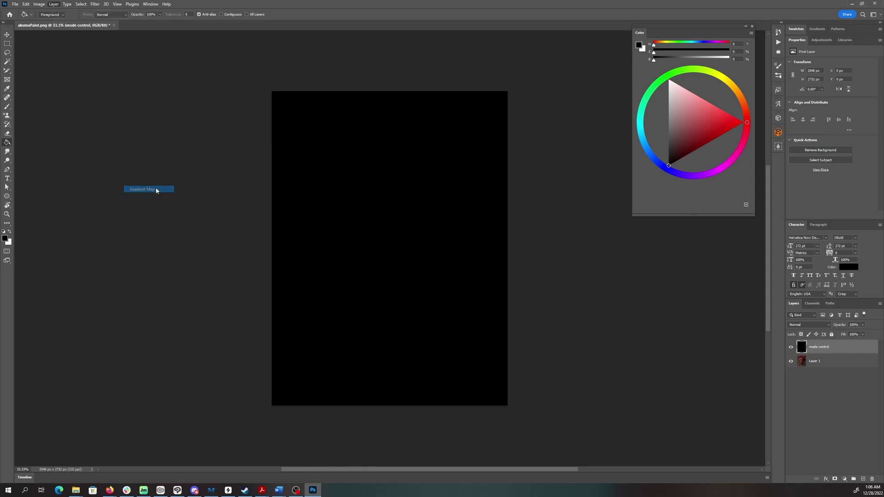
pyautogui.click(386, 112)
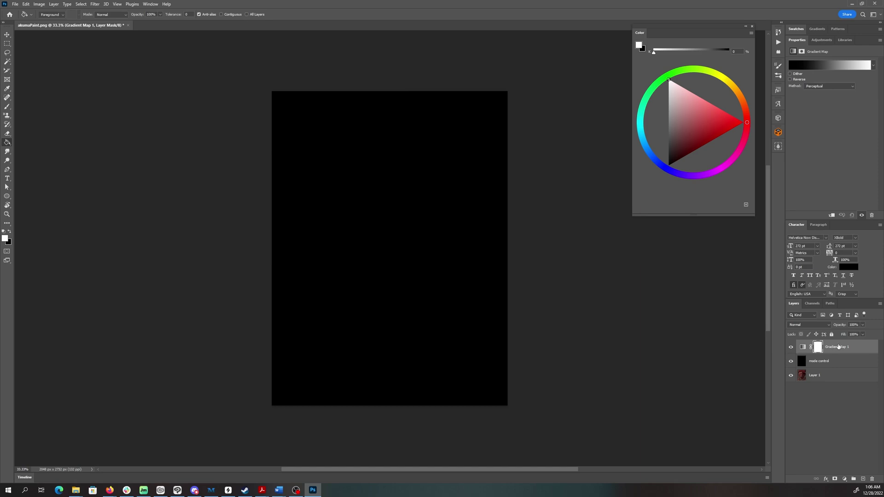
pyautogui.rightClick(859, 345)
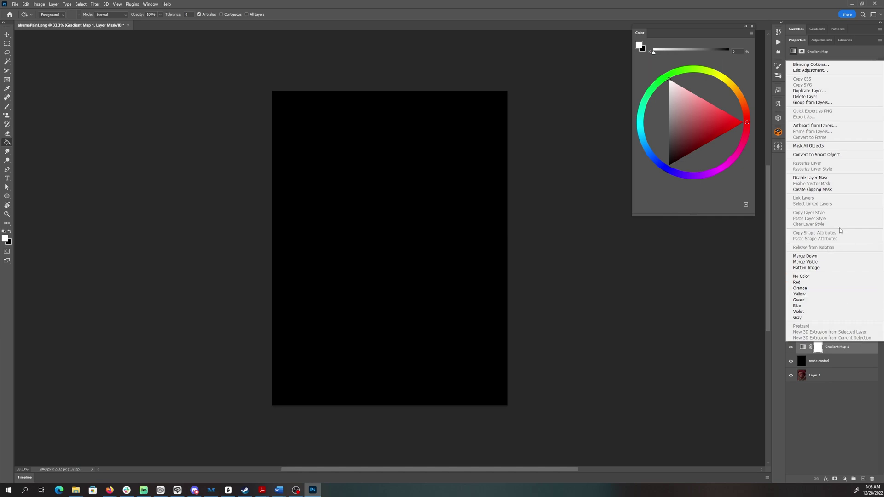
pyautogui.click(838, 190)
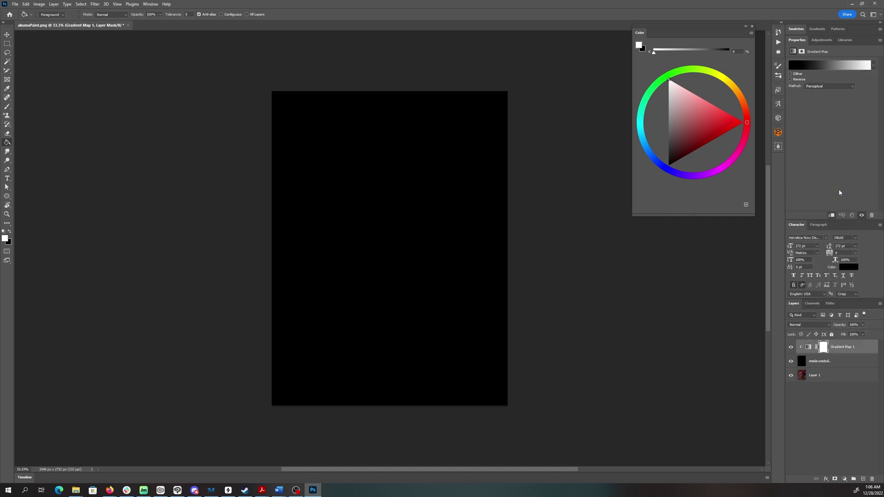
# Add a clipped layer named "light" between the mode control layer and the gradient map
pyautogui.click(858, 361)
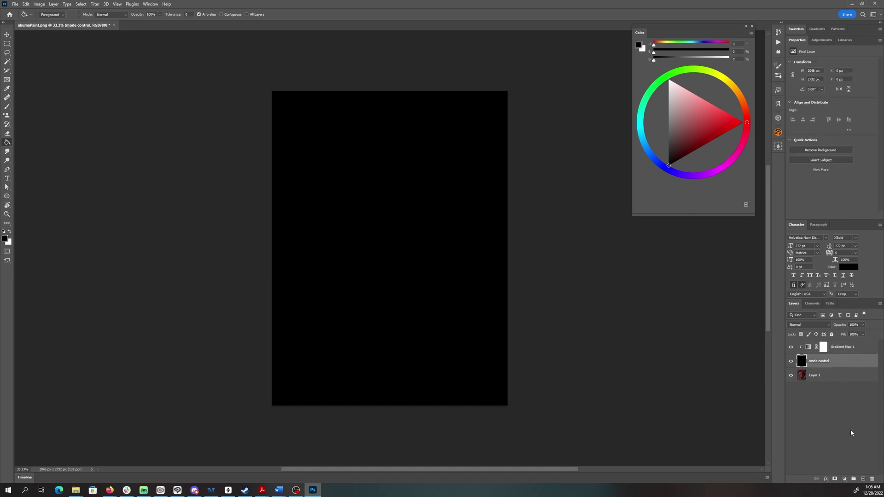
pyautogui.click(862, 479)
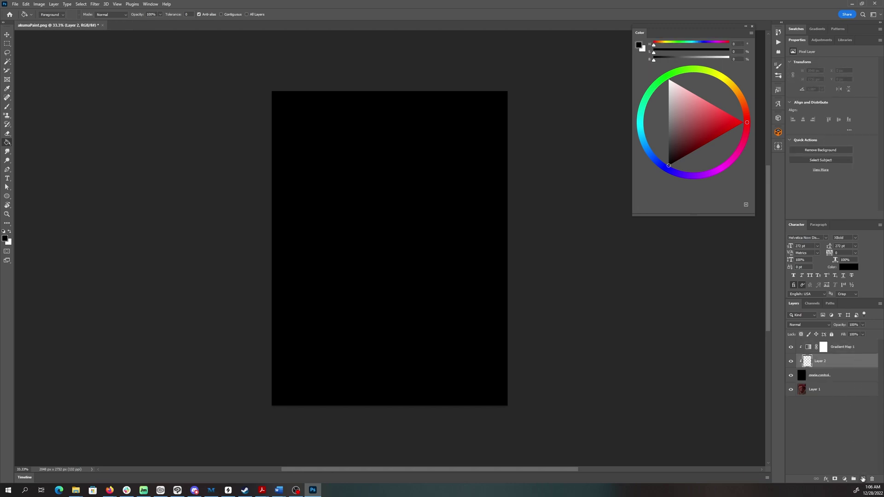
pyautogui.doubleClick(823, 361)
pyautogui.write('light')
pyautogui.press('Return')
# Set the mode control layer's blending mode to Lighten
pyautogui.click(854, 374)
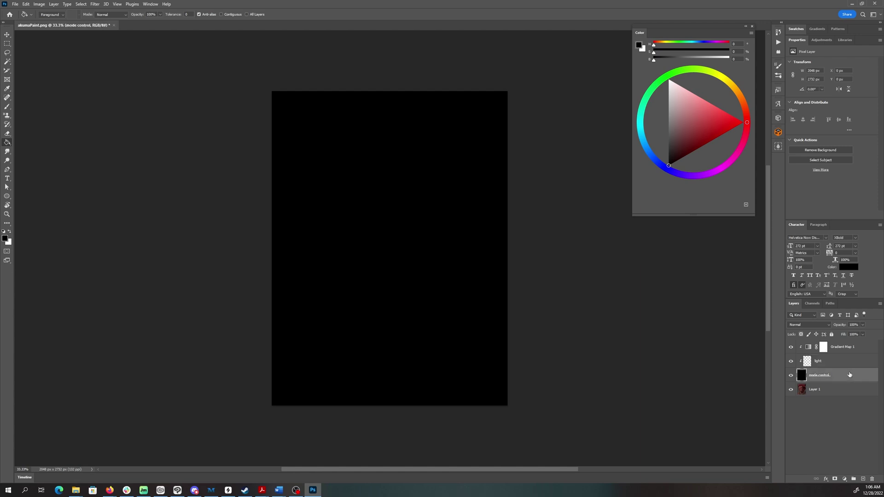
pyautogui.click(813, 324)
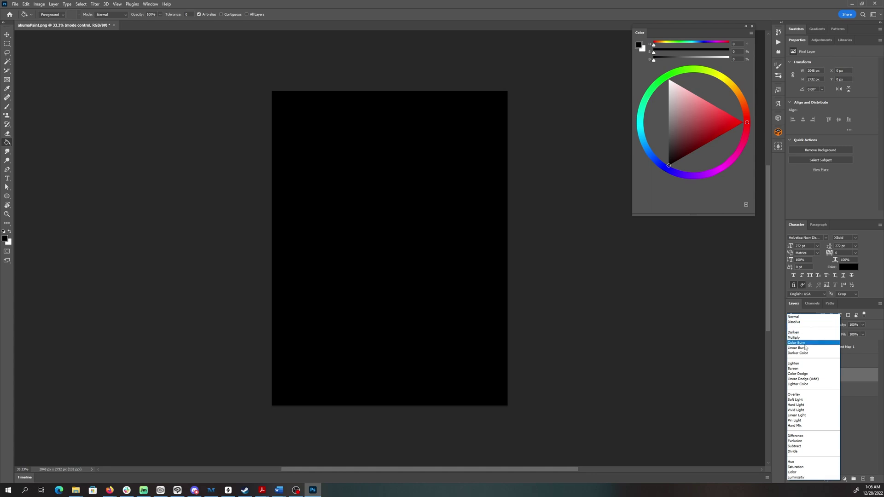
pyautogui.click(805, 364)
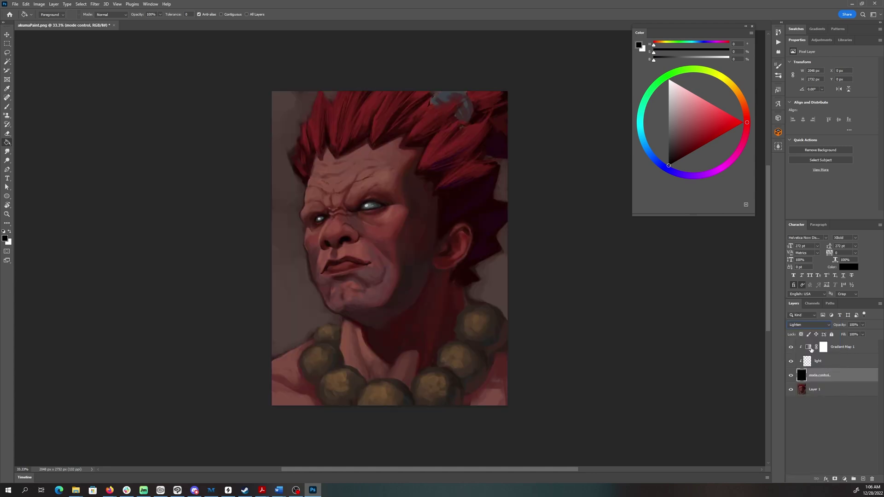
# Edit the gradient map's gradient by adding a dark purple color stop at location 21, near the black end
pyautogui.click(809, 348)
pyautogui.click(810, 348)
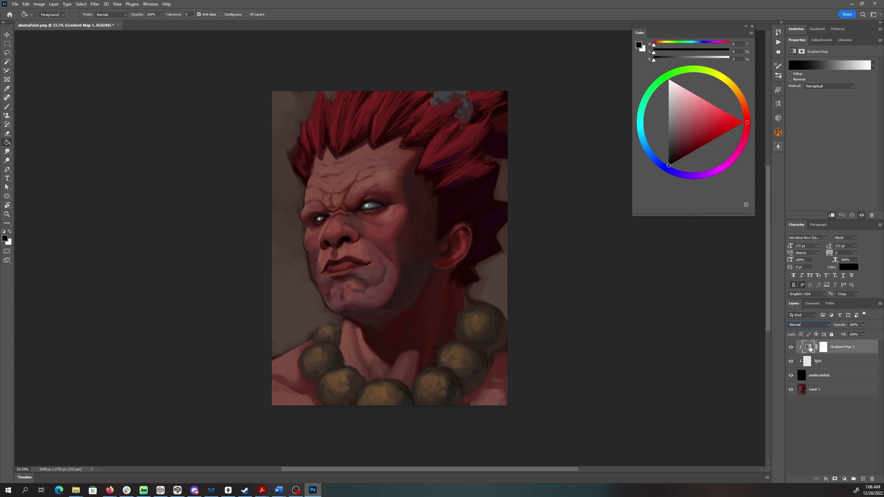
pyautogui.click(810, 66)
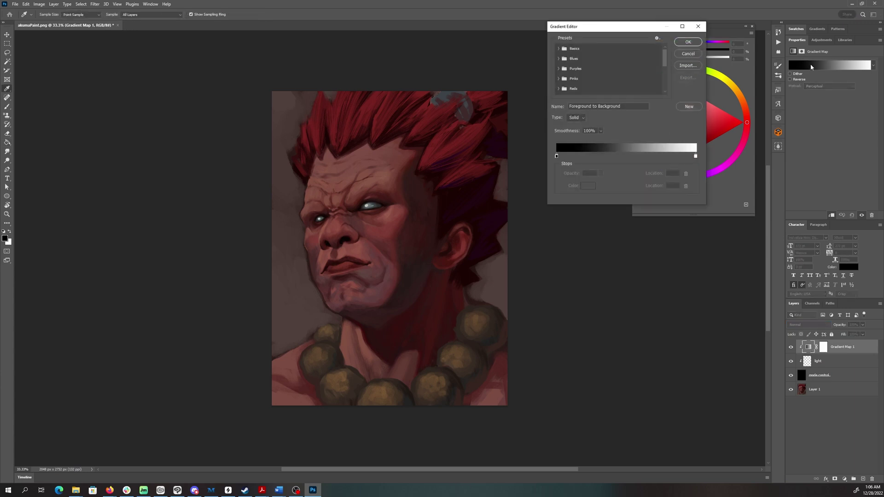
pyautogui.moveTo(639, 23); pyautogui.dragTo(511, 101)
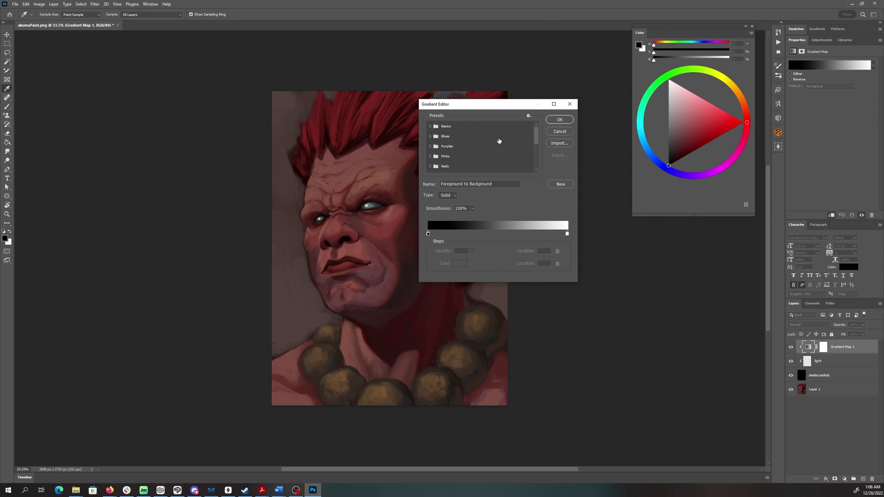
pyautogui.scroll(-5, 535, 145)
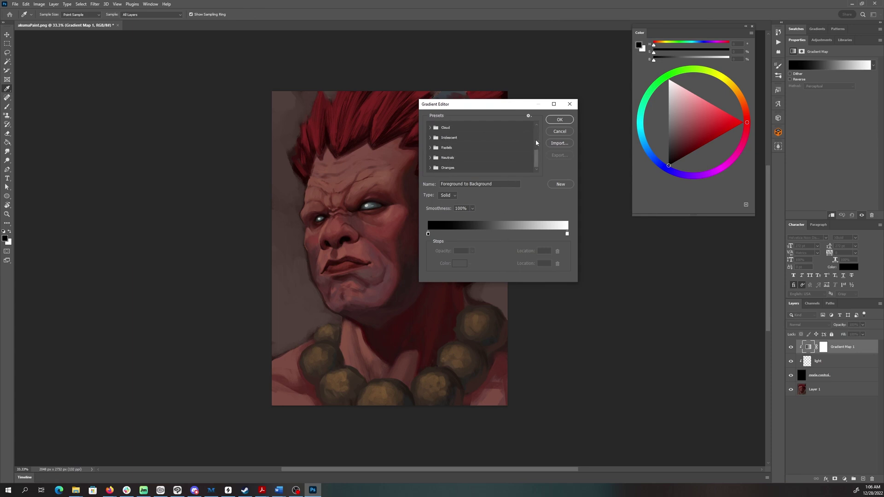
pyautogui.click(457, 234)
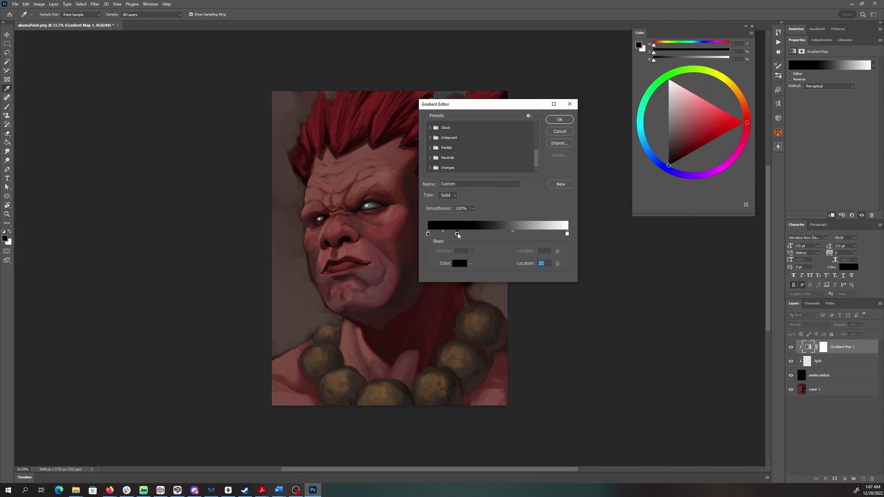
pyautogui.click(463, 266)
pyautogui.click(315, 247)
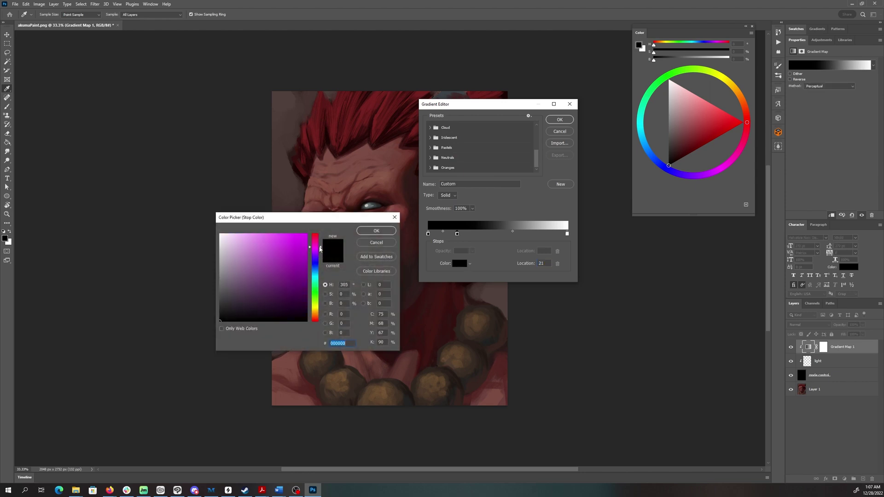
pyautogui.click(305, 295)
pyautogui.click(377, 230)
# Add a pink mid-gradient stop and a yellow #f6e276 stop at location 69, and apply the gradient
pyautogui.click(460, 263)
pyautogui.click(285, 257)
pyautogui.click(523, 234)
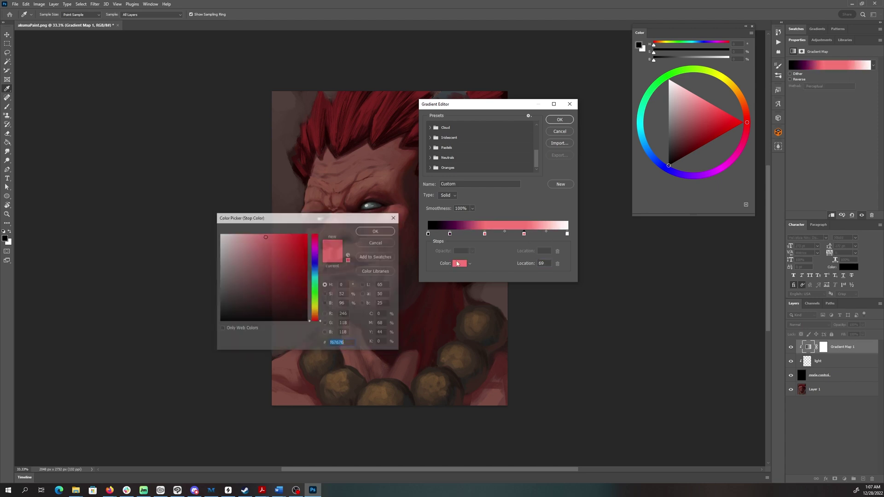
pyautogui.click(266, 236)
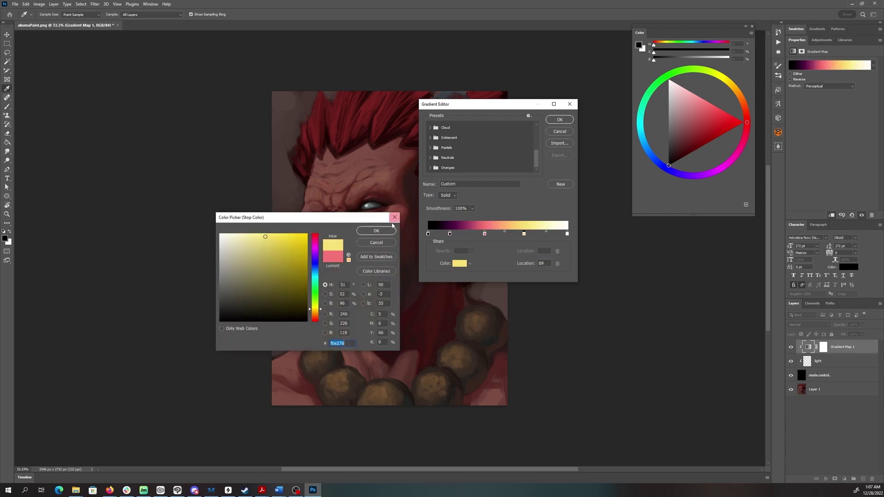
pyautogui.click(376, 231)
pyautogui.click(561, 120)
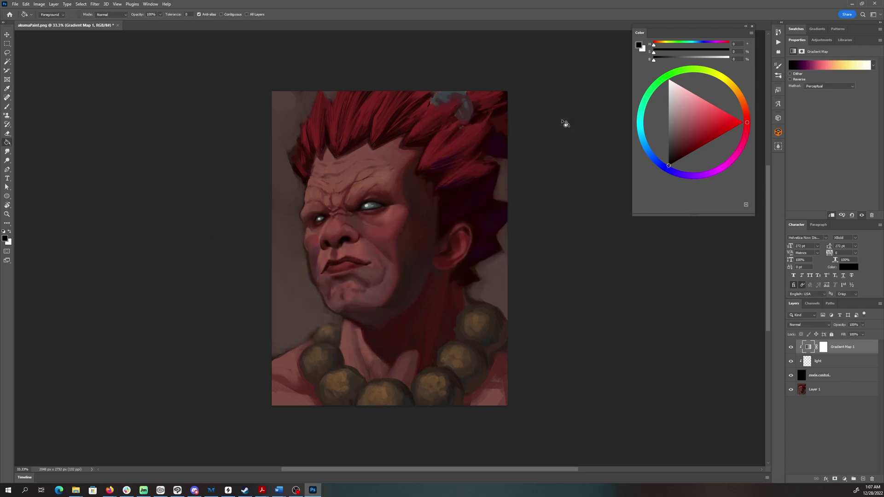
# Paint soft white rim light with the Brush on the "light" layer along the left contour of the face, from forehead to jaw
pyautogui.click(845, 363)
pyautogui.press('b')
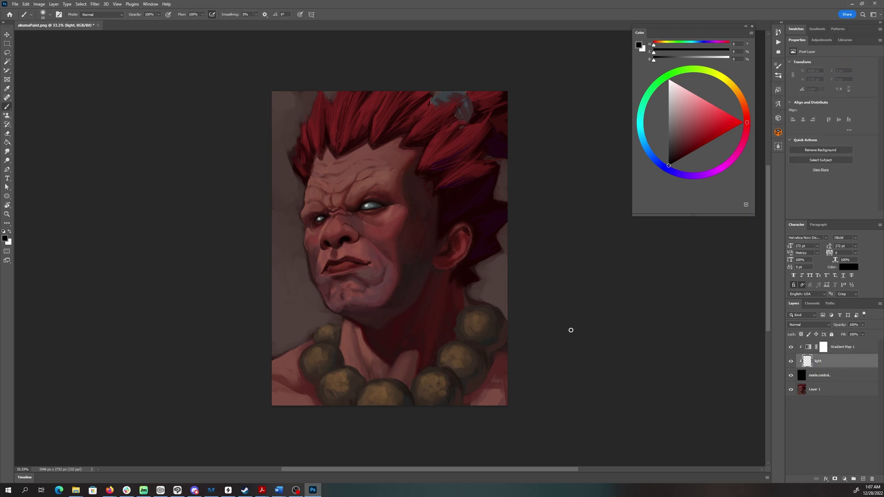
pyautogui.press('x')
pyautogui.moveTo(400, 286); pyautogui.dragTo(452, 282)
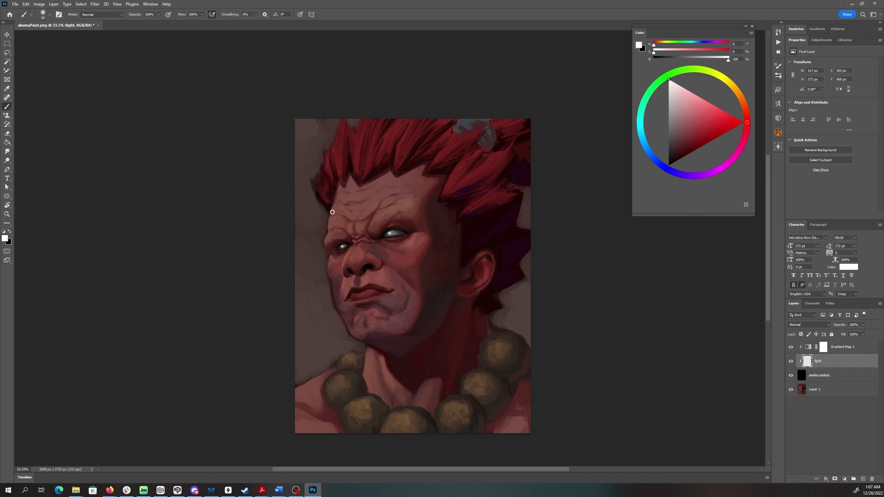
pyautogui.moveTo(327, 239); pyautogui.dragTo(339, 315)
pyautogui.moveTo(339, 315); pyautogui.dragTo(320, 291)
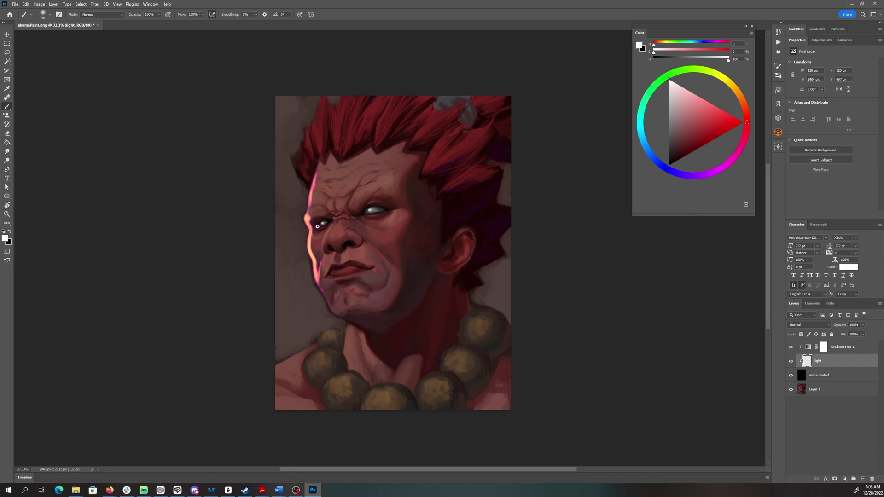
# Paint white light strokes on the left shoulder, the side of the neck and the upper-left edges of the left necklace beads
pyautogui.moveTo(318, 351); pyautogui.dragTo(276, 375)
pyautogui.moveTo(349, 320)
pyautogui.mouseDown()
pyautogui.moveTo(342, 357)
pyautogui.moveTo(311, 363)
pyautogui.mouseUp()
pyautogui.click(325, 335)
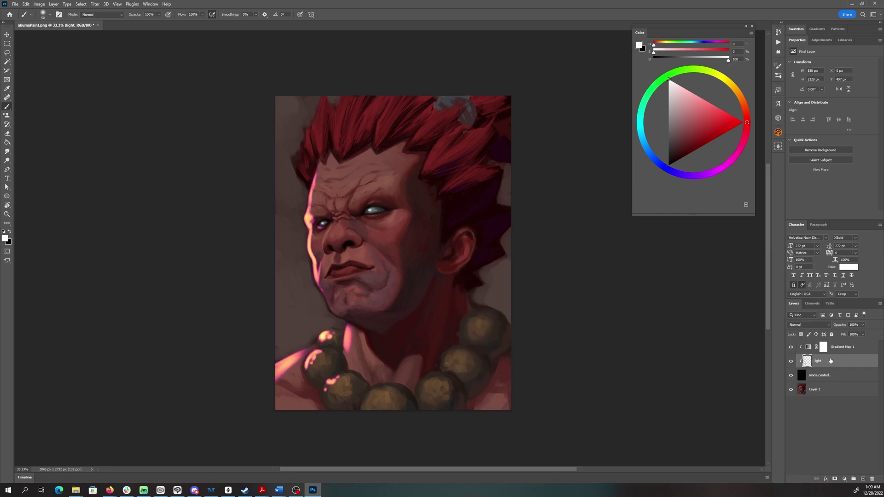
pyautogui.click(491, 235)
pyautogui.press('Escape')
# Paint white light over the leftmost hair spikes and broaden the rim light on the left cheek
pyautogui.moveTo(313, 216); pyautogui.dragTo(308, 143)
pyautogui.moveTo(320, 101); pyautogui.dragTo(300, 171)
pyautogui.moveTo(317, 135); pyautogui.dragTo(309, 210)
pyautogui.moveTo(312, 283); pyautogui.dragTo(310, 244)
# Paint finer white light accents with a smaller brush on the brow, the left corner of the mouth, and the chin and jaw edge
pyautogui.press('[')
pyautogui.press('[')
pyautogui.moveTo(327, 275); pyautogui.dragTo(338, 276)
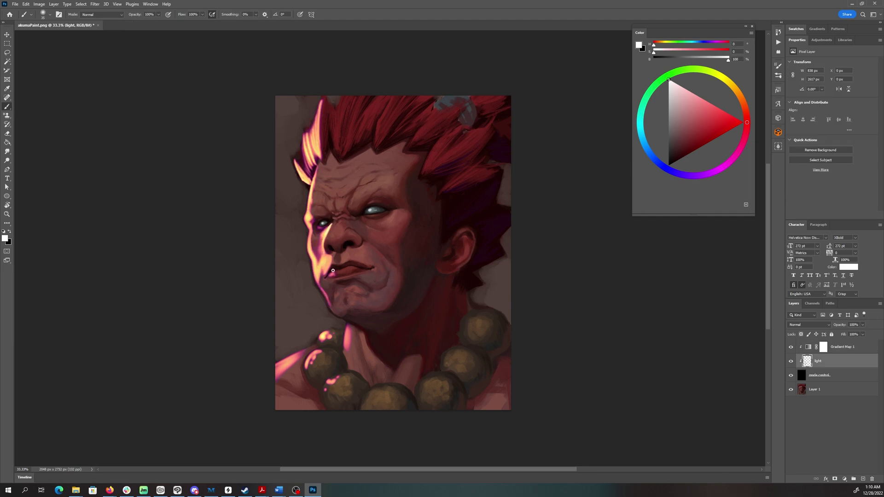
pyautogui.moveTo(371, 326); pyautogui.dragTo(499, 387)
pyautogui.press('[')
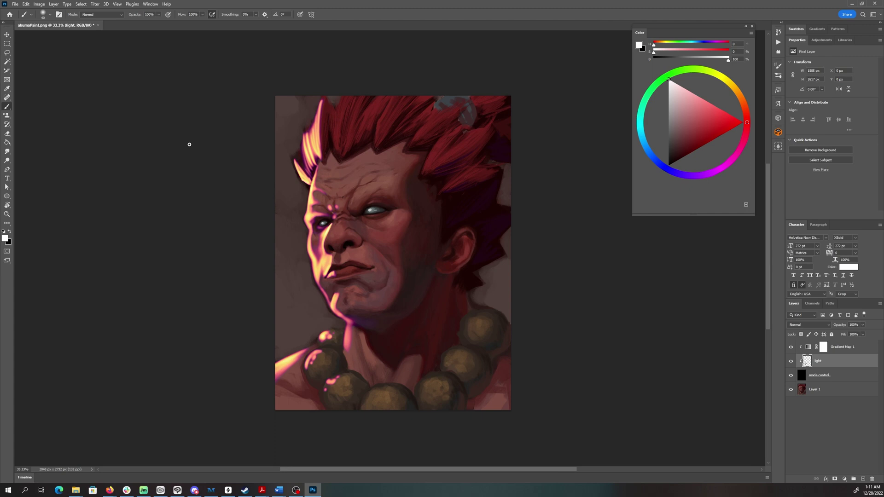
pyautogui.hotkey('ctrl', '+')
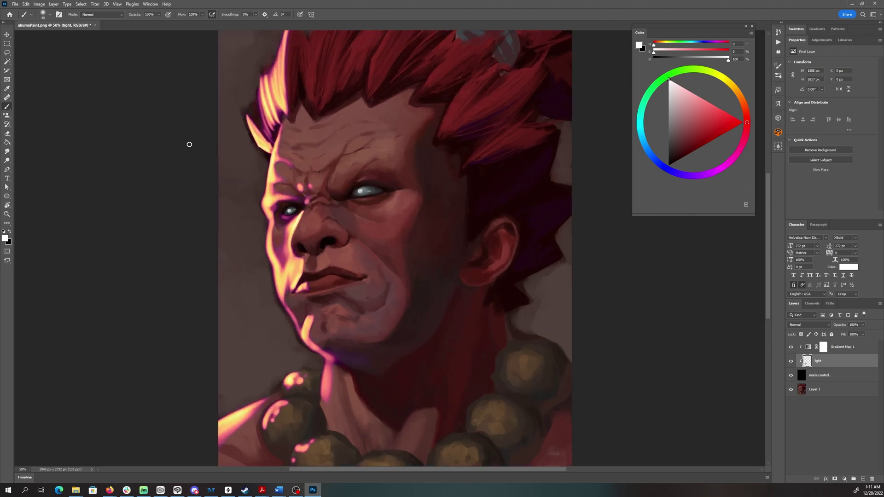